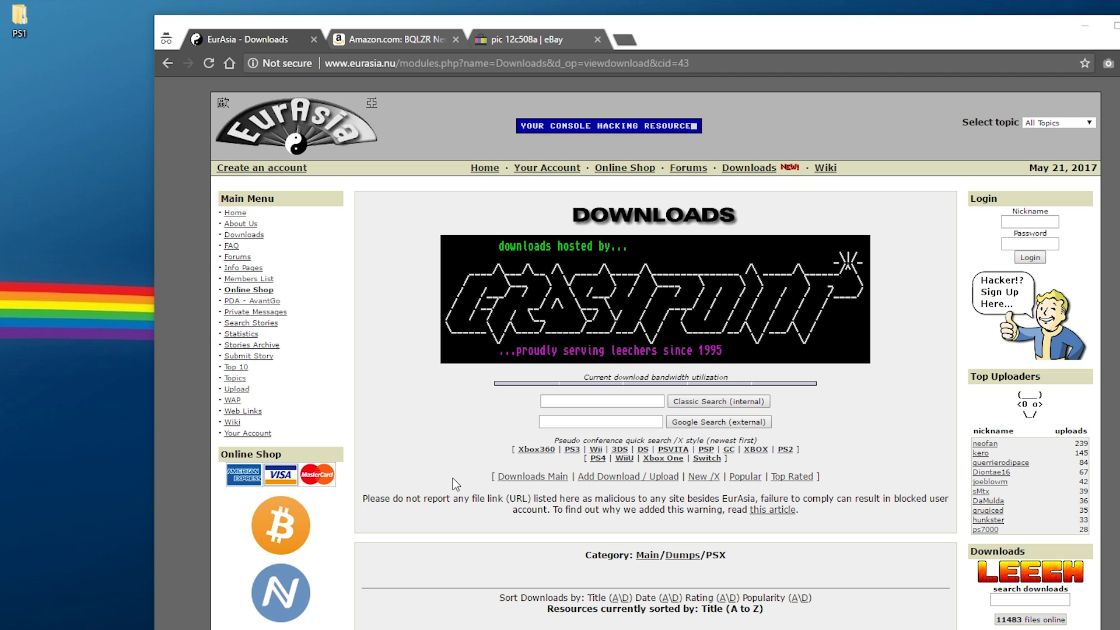
# - Scroll to the mm3 hex dump in the EurAsia PSX downloads and highlight its 12C508a support note
pyautogui.scroll(-2, 455, 484)
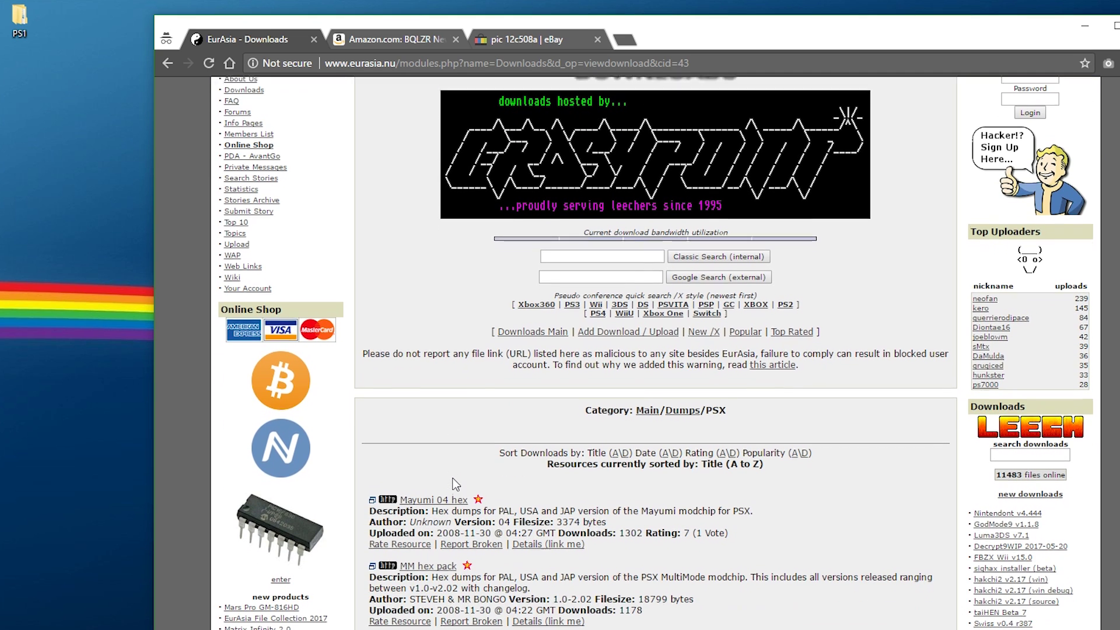
pyautogui.scroll(2, 491, 457)
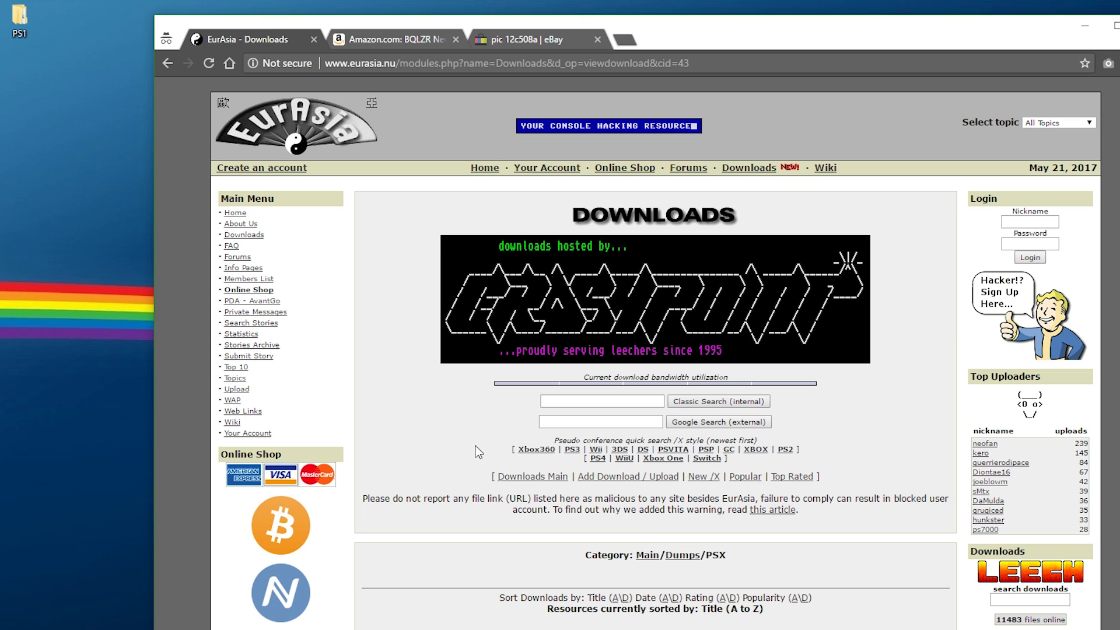
pyautogui.scroll(-8, 475, 446)
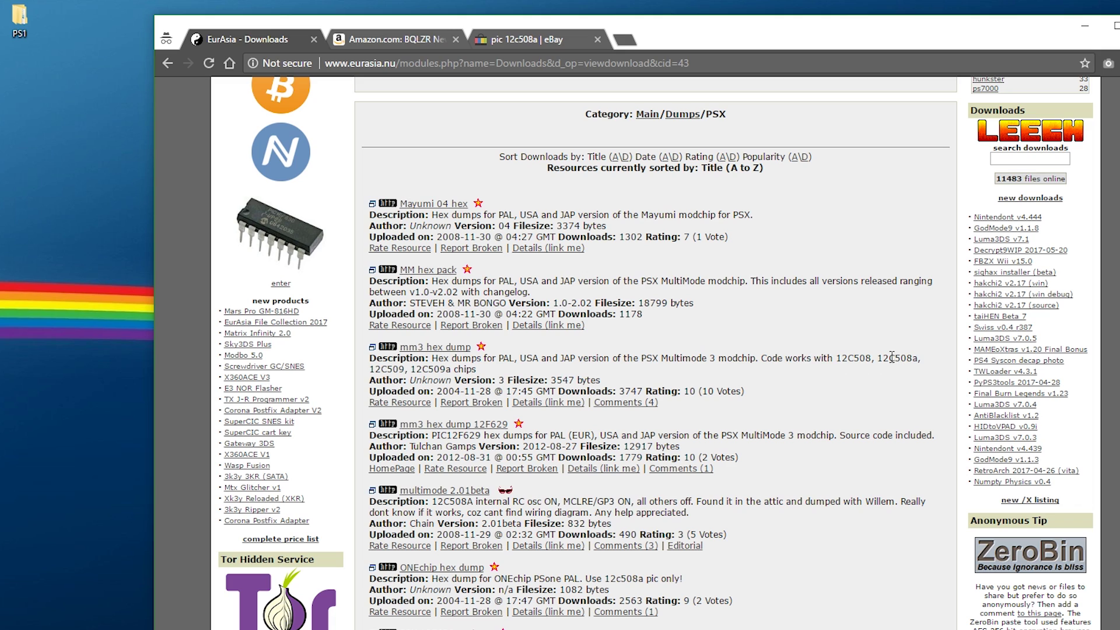
pyautogui.moveTo(761, 358); pyautogui.dragTo(454, 369)
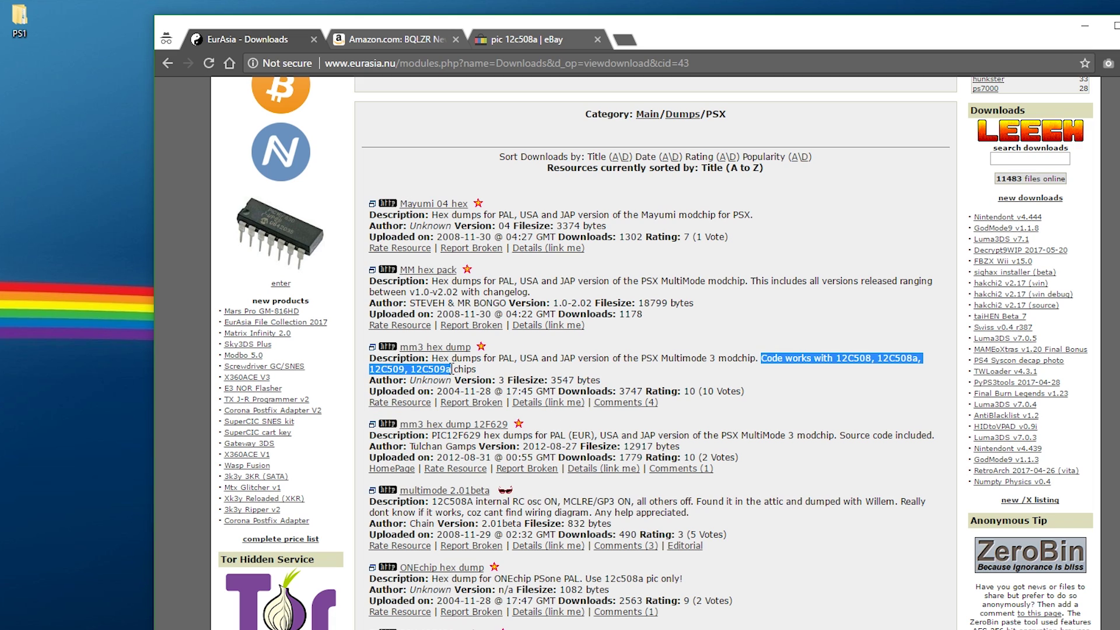
pyautogui.click(834, 368)
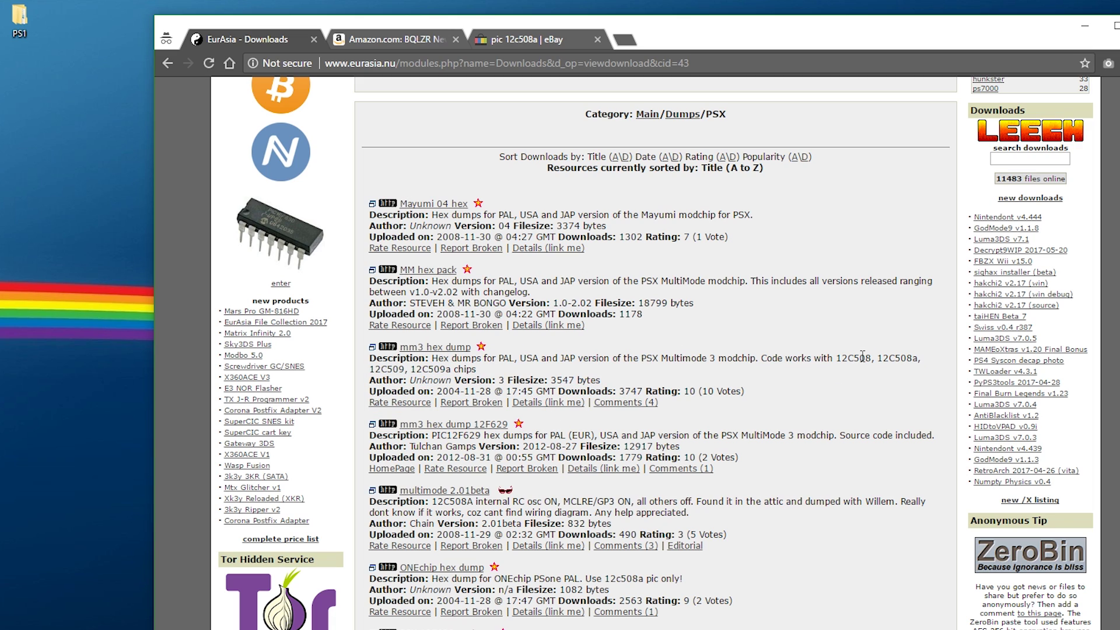
pyautogui.moveTo(837, 355); pyautogui.dragTo(909, 358)
pyautogui.doubleClick(897, 358)
pyautogui.click(905, 363)
# - View the BQLZR K150 USB PIC programmer listing at $10.61 on Amazon, then go to eBay
pyautogui.click(392, 42)
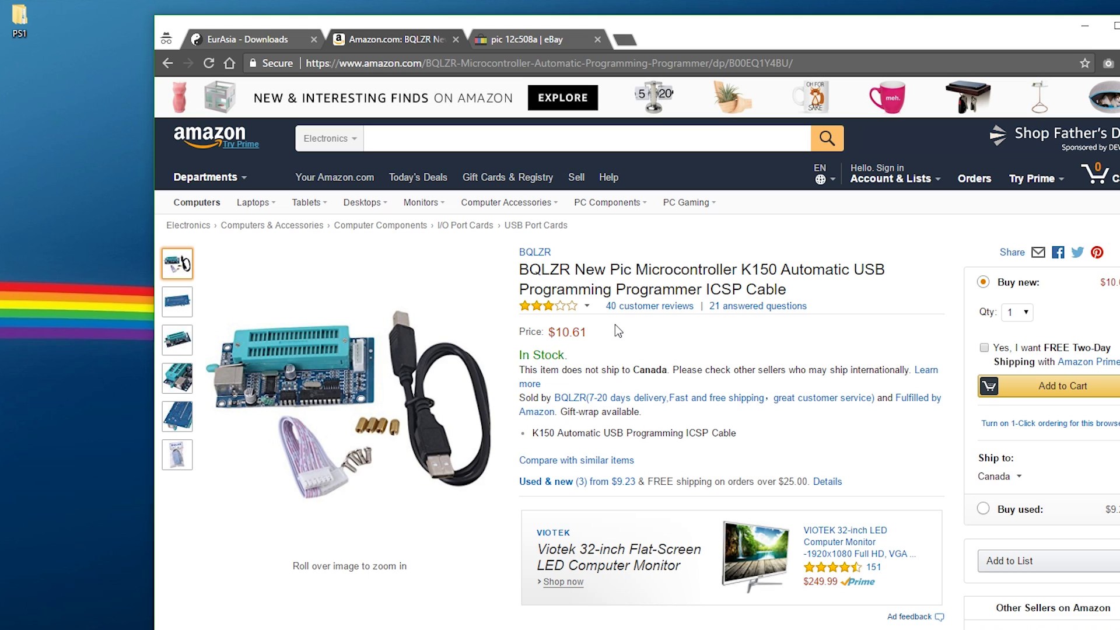
pyautogui.moveTo(577, 311)
pyautogui.click(637, 377)
pyautogui.click(505, 40)
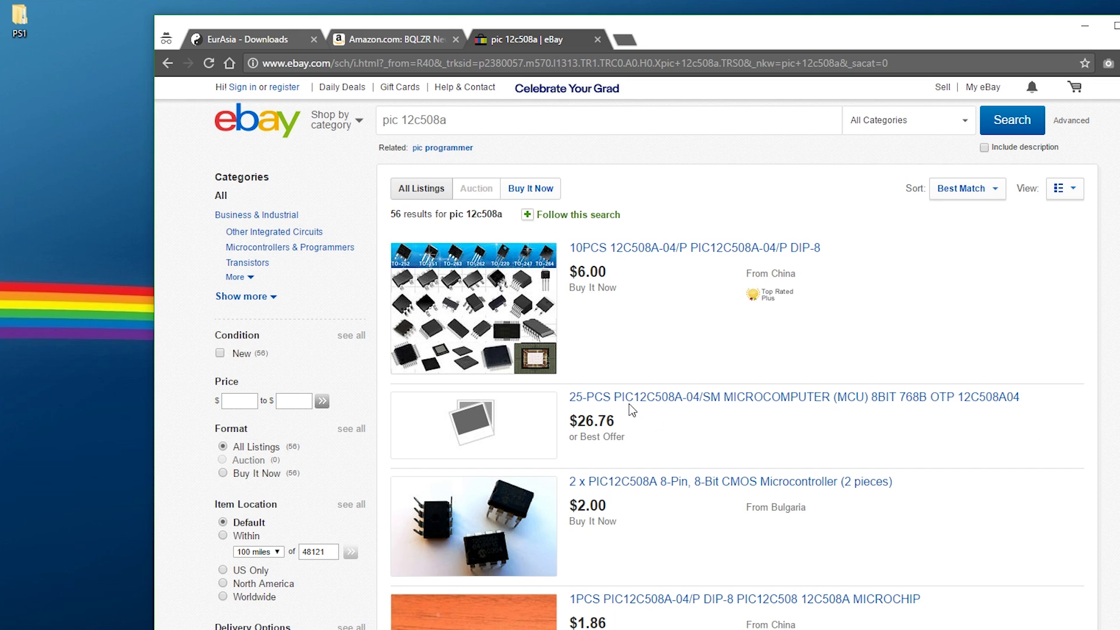
# - Browse the eBay pic 12c508a listings, then open the PS1 desktop folder
pyautogui.scroll(-7, 722, 455)
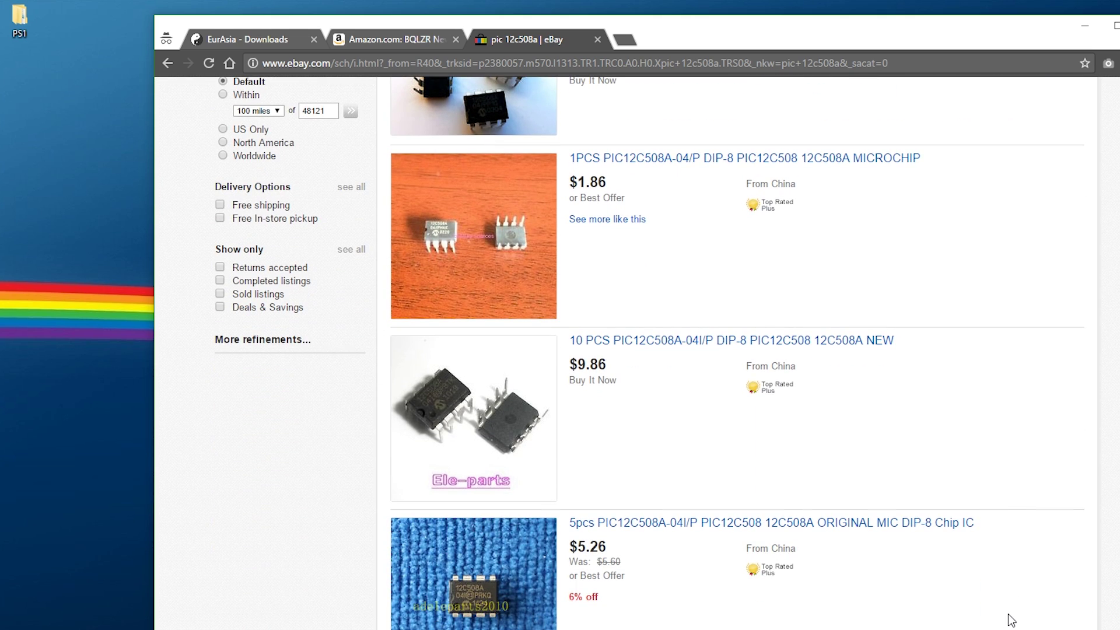
pyautogui.scroll(7, 1011, 621)
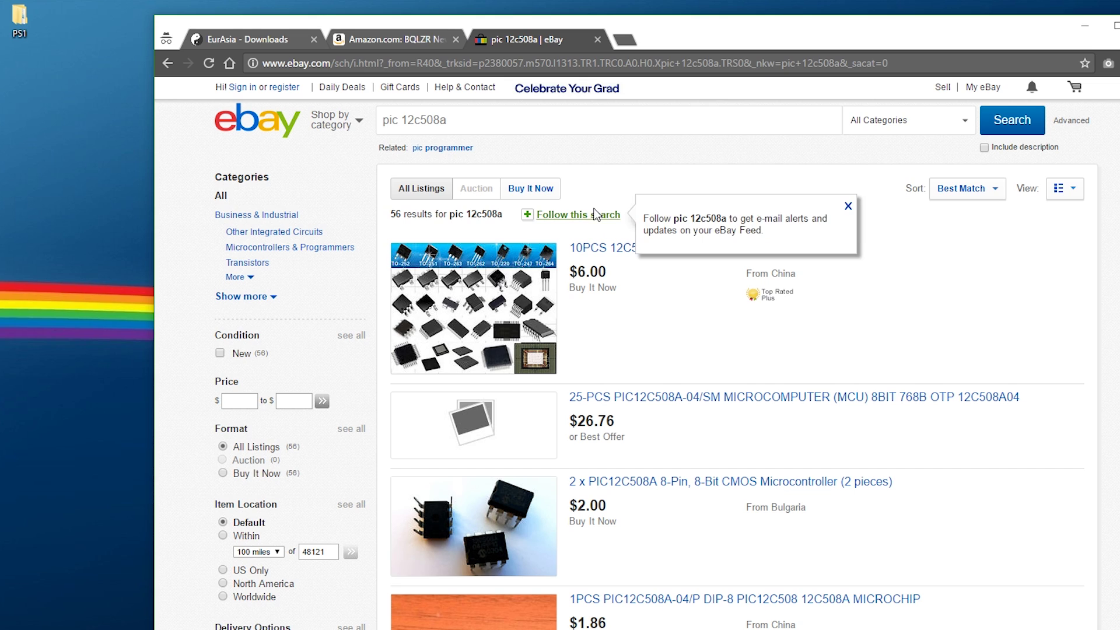
pyautogui.doubleClick(20, 20)
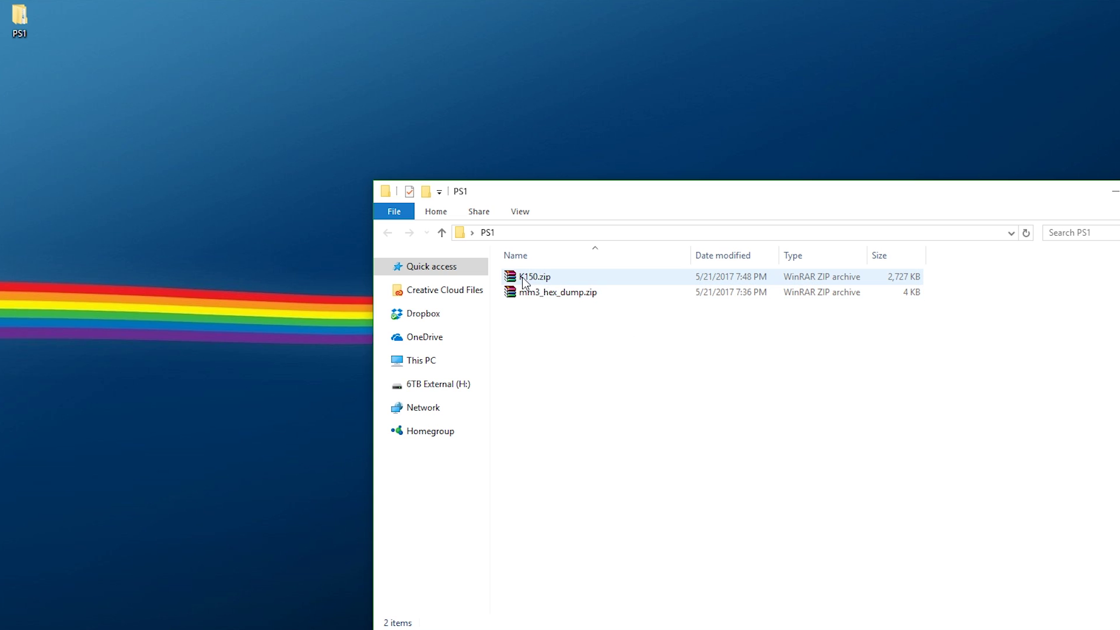
# - Extract K150.zip and mm3_hex_dump.zip into separate folders and locate MM3USA.HEX
pyautogui.click(540, 292)
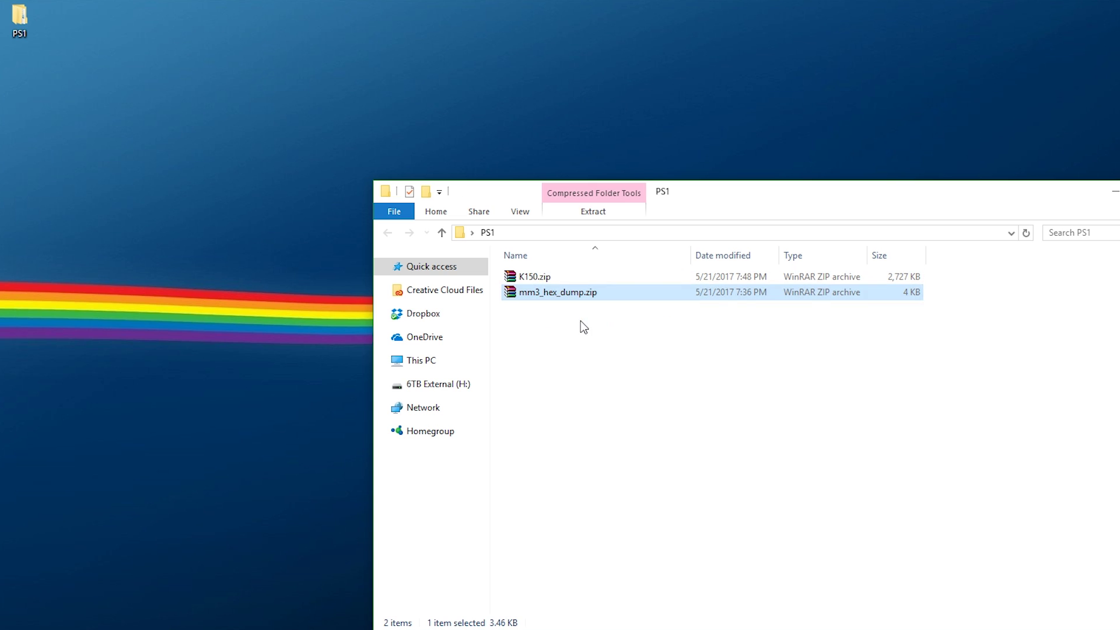
pyautogui.moveTo(612, 324); pyautogui.dragTo(529, 283)
pyautogui.rightClick(530, 283)
pyautogui.click(637, 410)
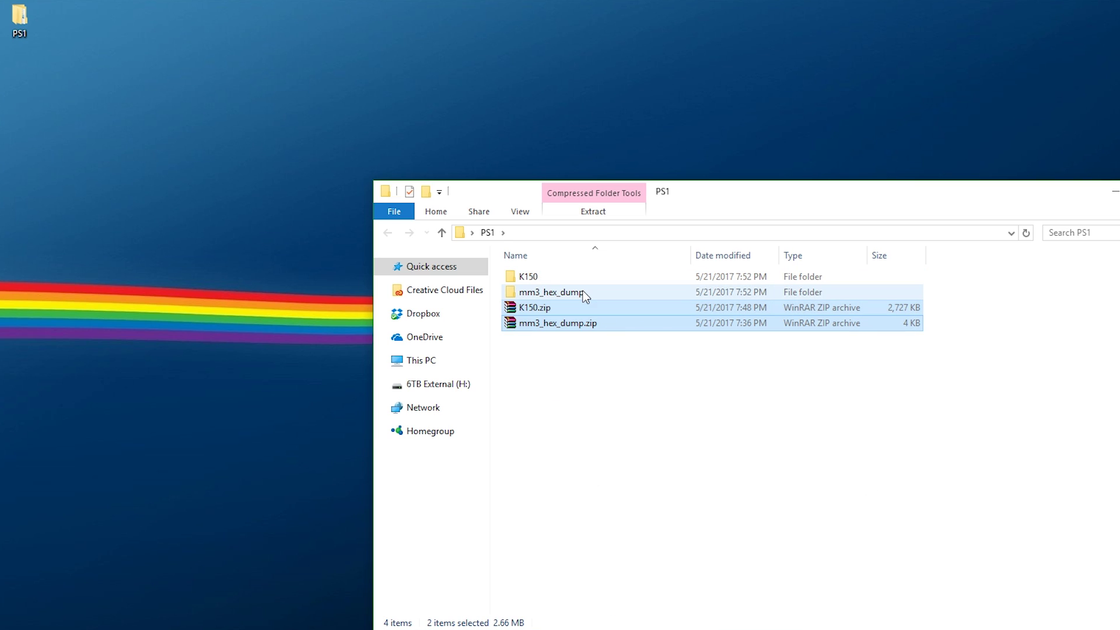
pyautogui.doubleClick(585, 296)
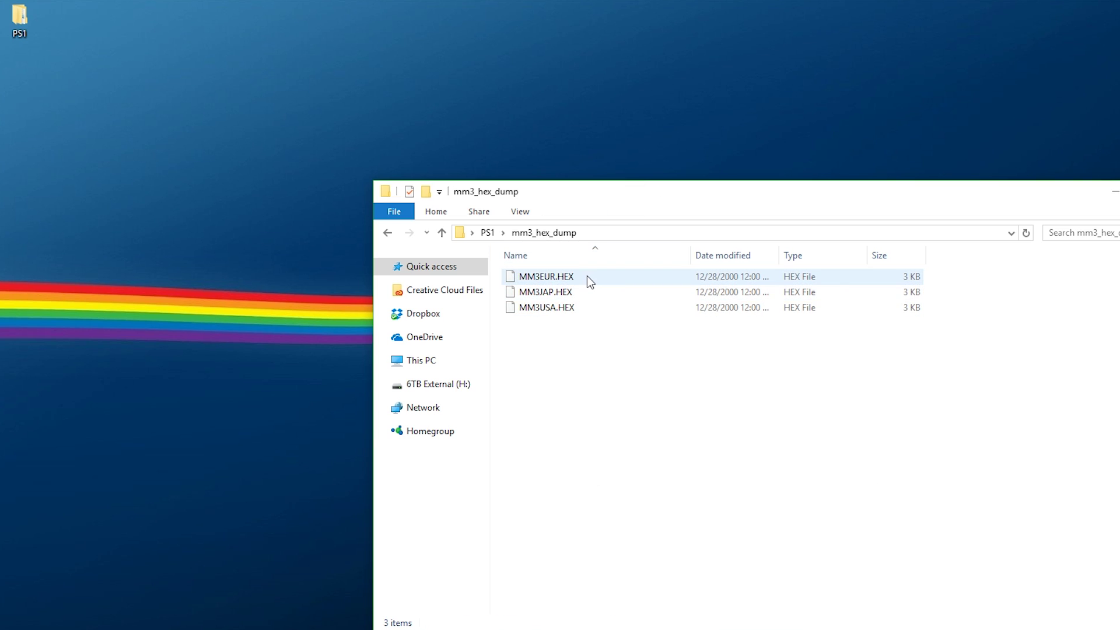
pyautogui.click(545, 308)
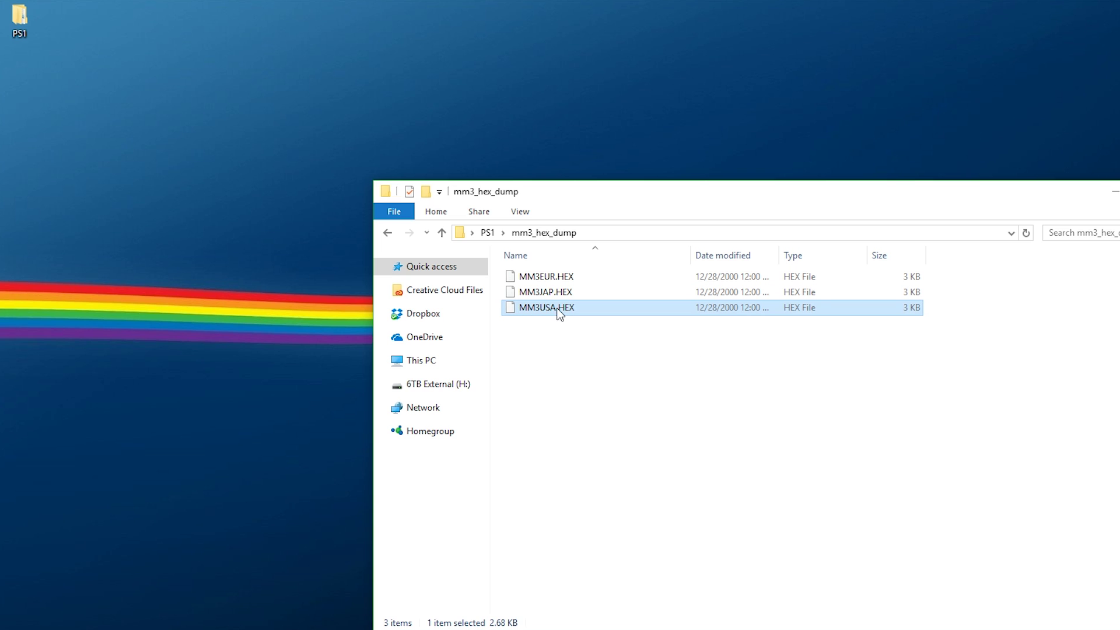
# - Install the PL2303 Prolific driver from the K150 folder, running the installer as administrator
pyautogui.click(503, 232)
pyautogui.click(522, 246)
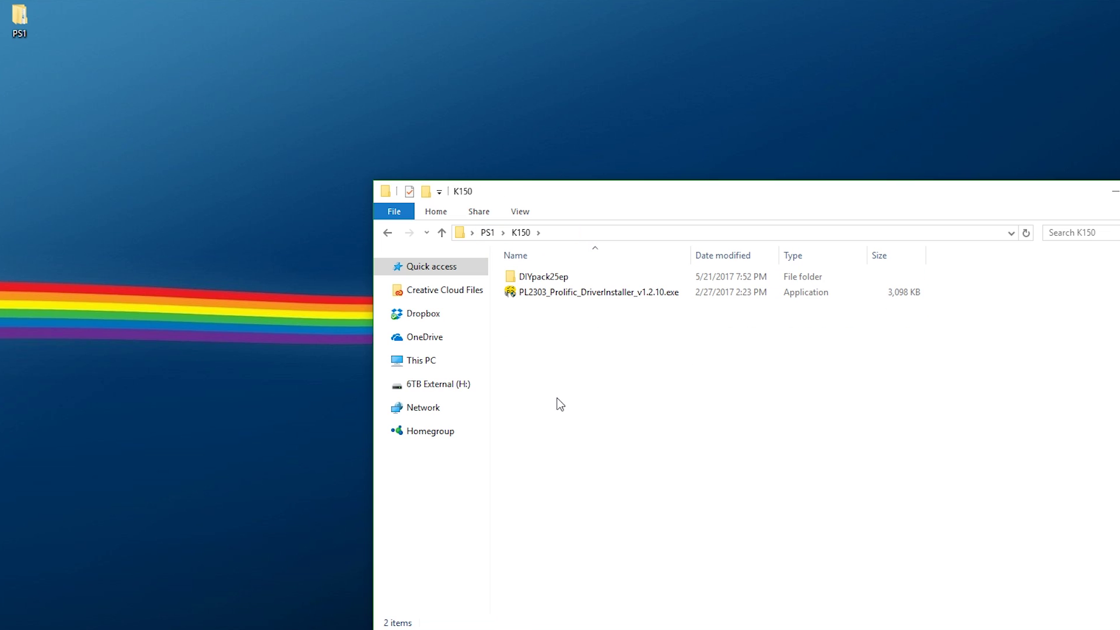
pyautogui.rightClick(572, 296)
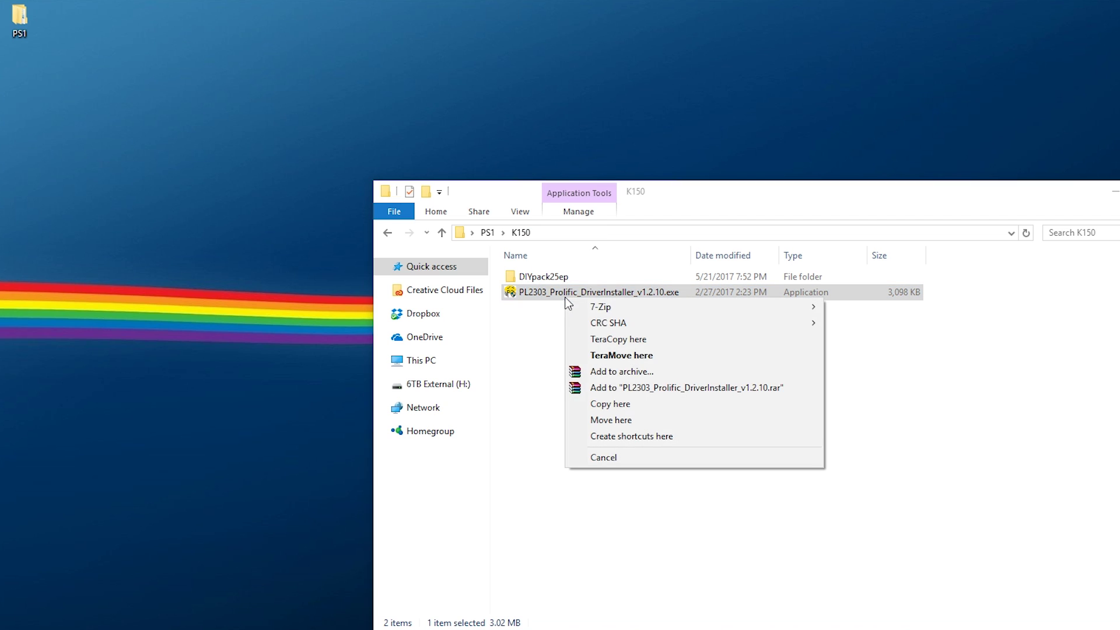
pyautogui.click(539, 296)
pyautogui.rightClick(539, 297)
pyautogui.click(579, 325)
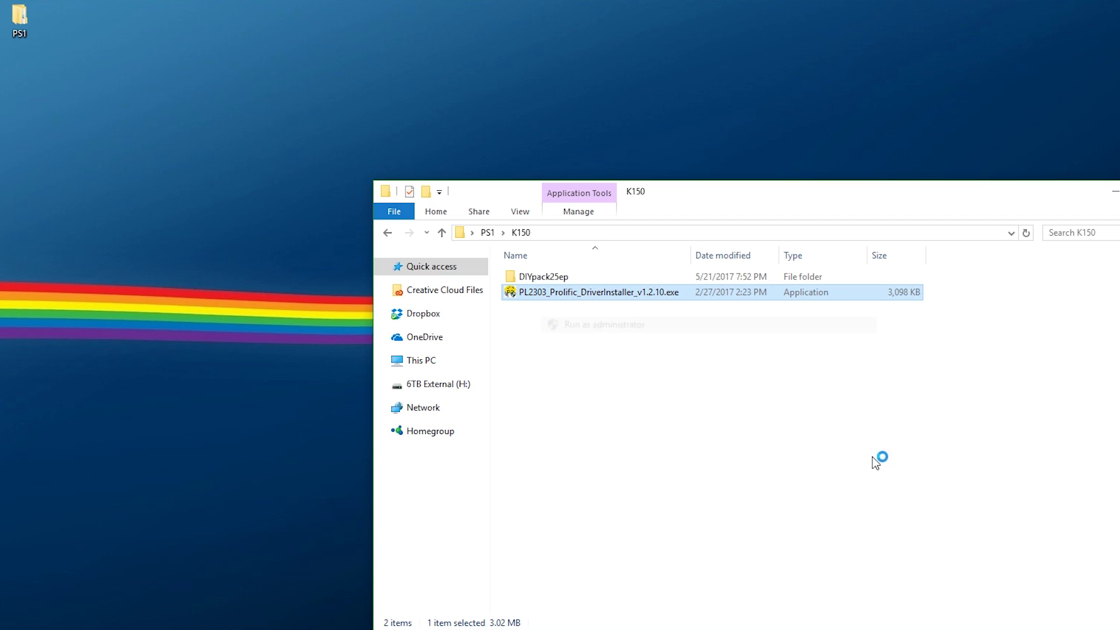
pyautogui.click(790, 517)
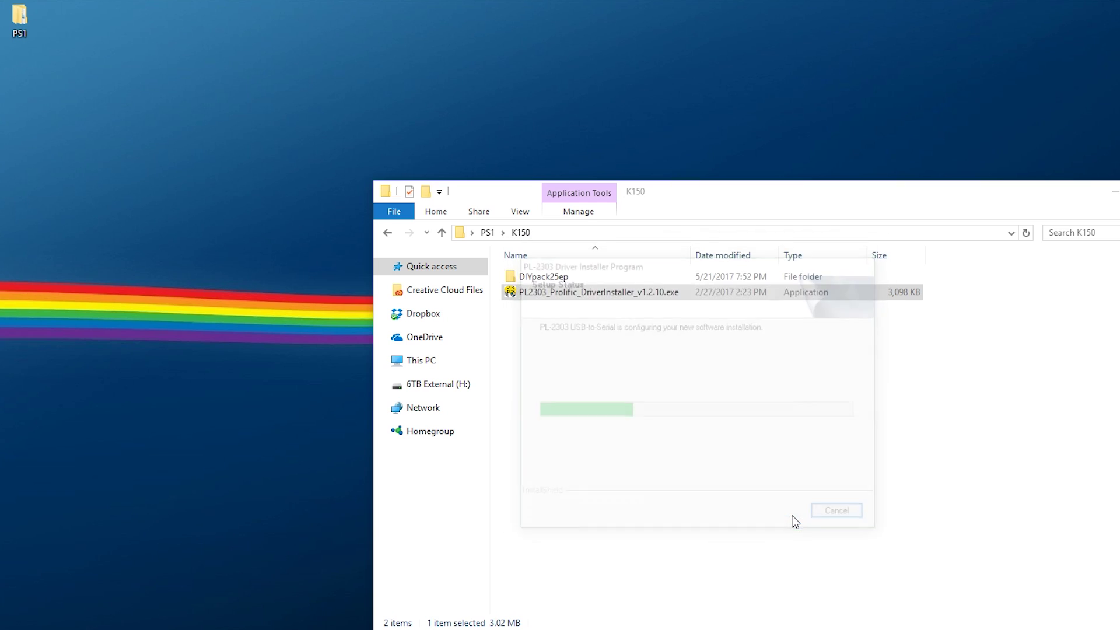
pyautogui.click(792, 516)
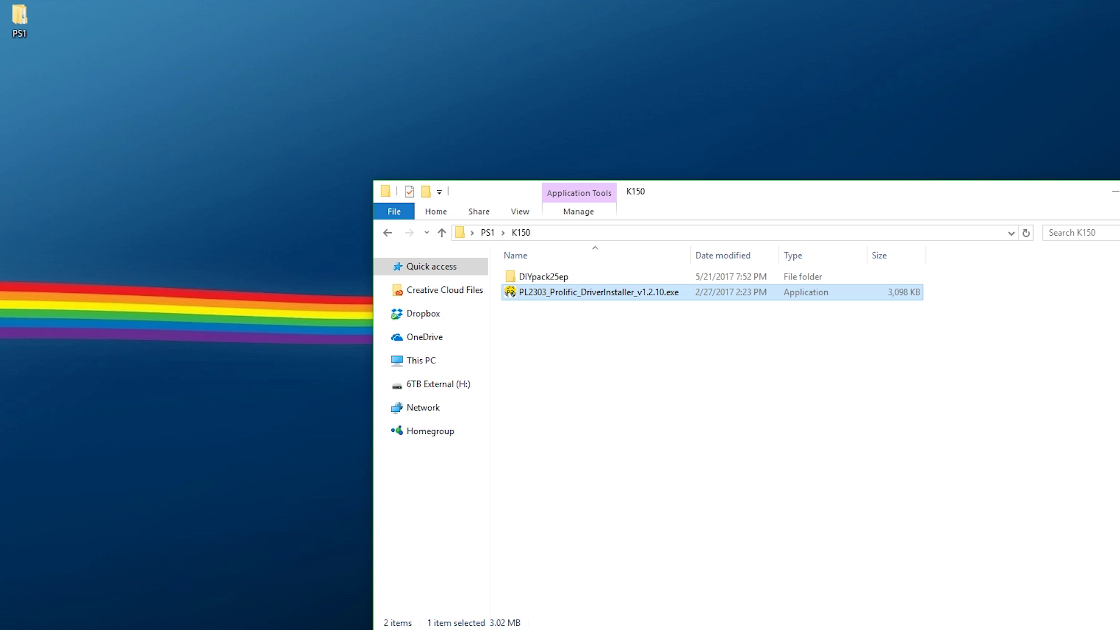
# - Check in Device Manager that the Prolific USB-to-Serial Comm Port is on COM4
pyautogui.press('super')
pyautogui.write('dev')
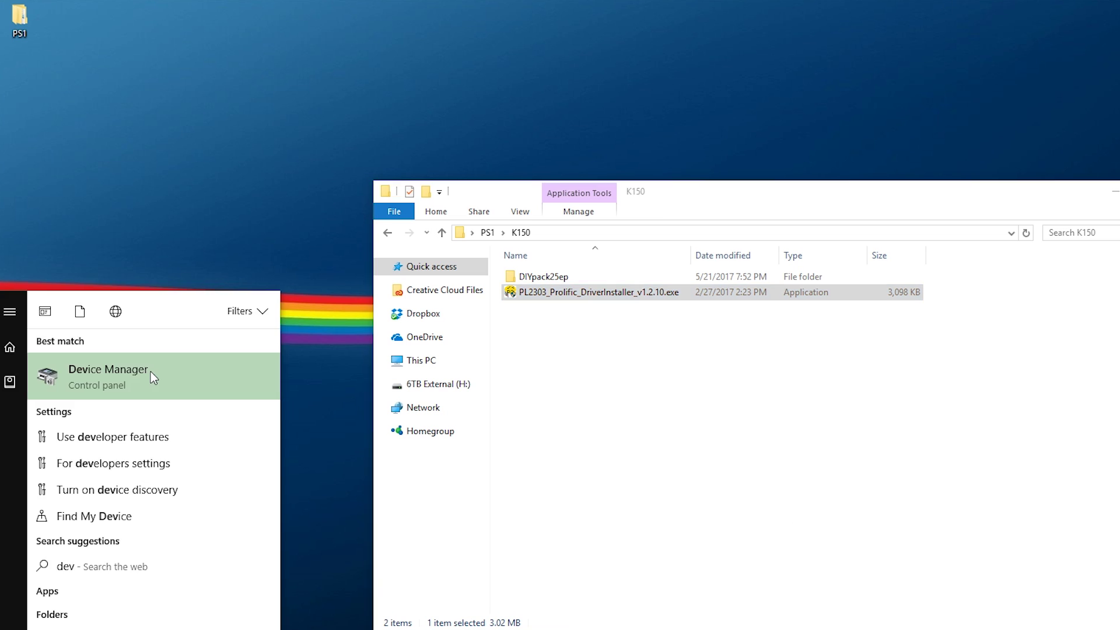
pyautogui.click(151, 372)
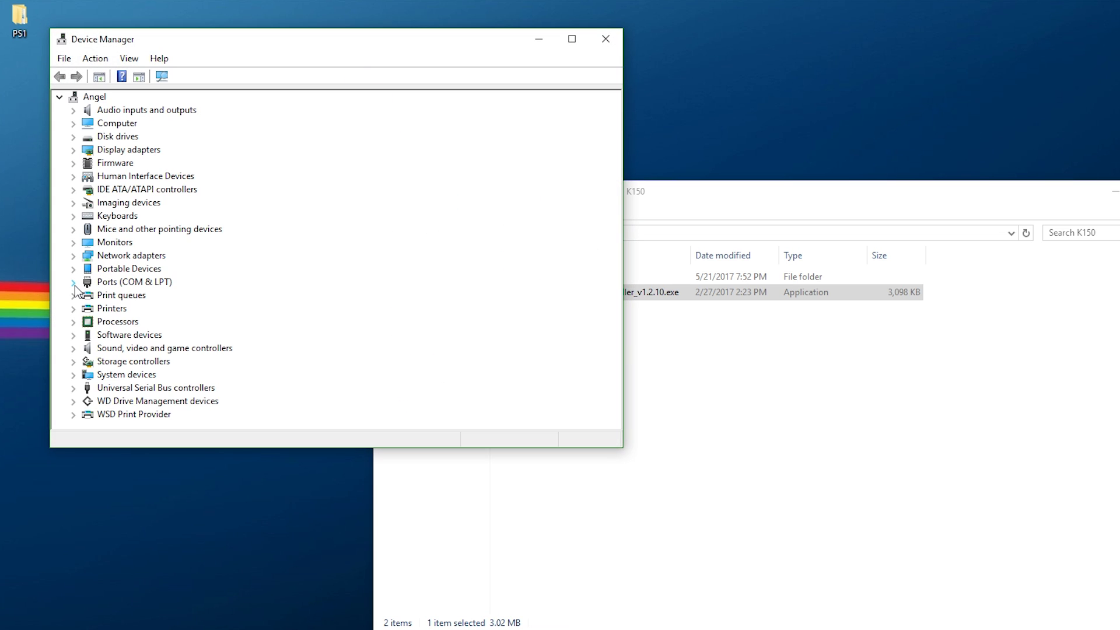
pyautogui.click(75, 286)
pyautogui.click(143, 311)
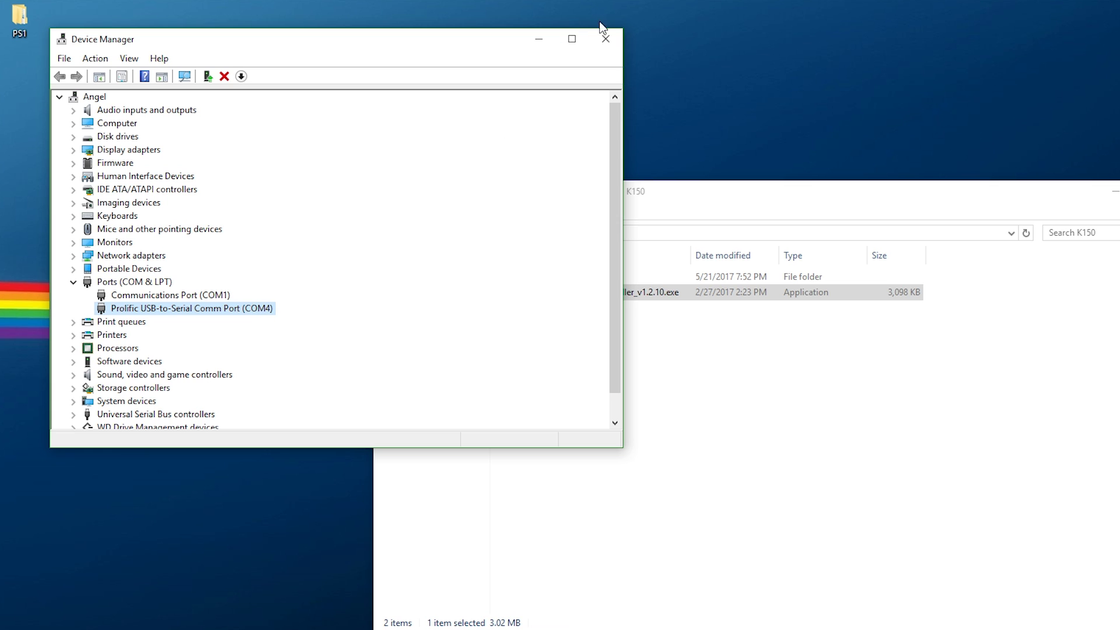
pyautogui.click(608, 39)
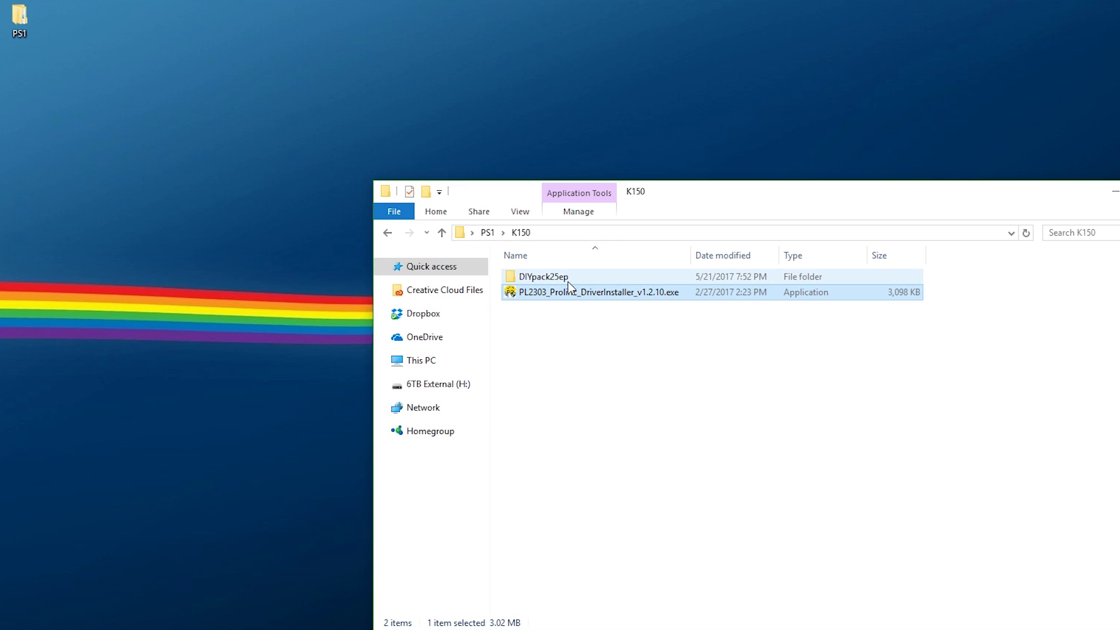
# - Launch microbrn.exe from DIYpack25ep as administrator and dismiss the COM port error
pyautogui.doubleClick(568, 280)
pyautogui.click(544, 385)
pyautogui.rightClick(555, 384)
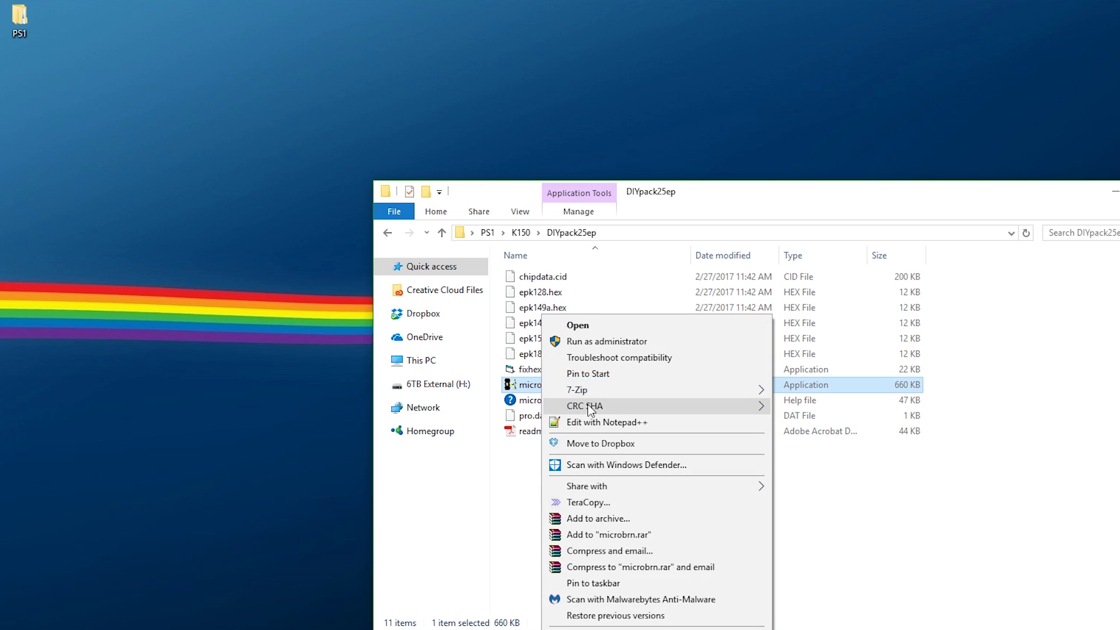
pyautogui.click(636, 341)
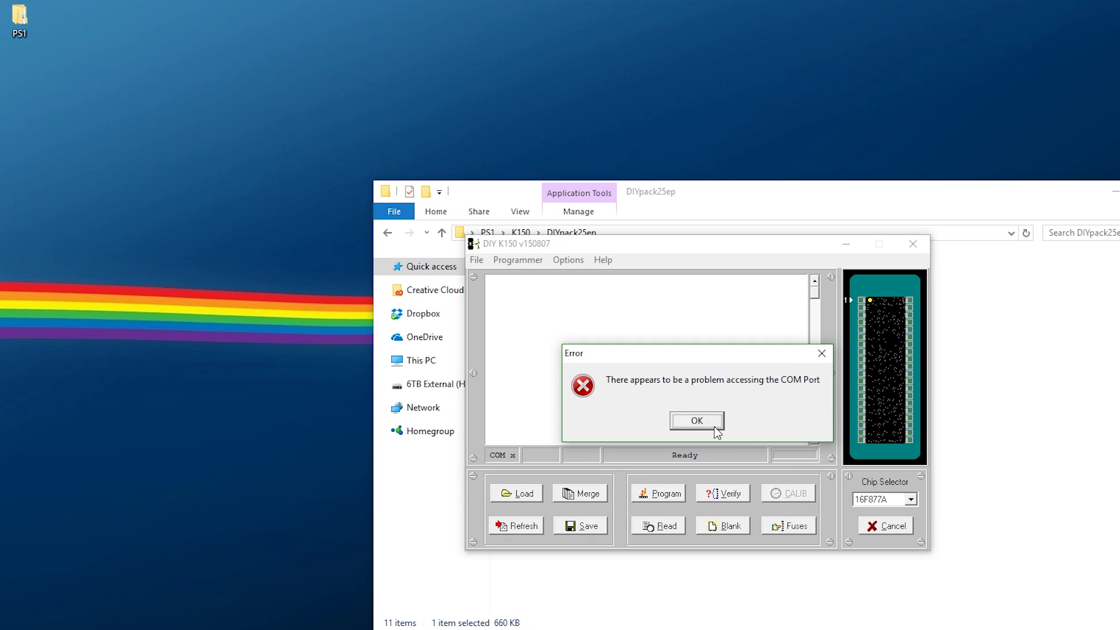
pyautogui.click(715, 427)
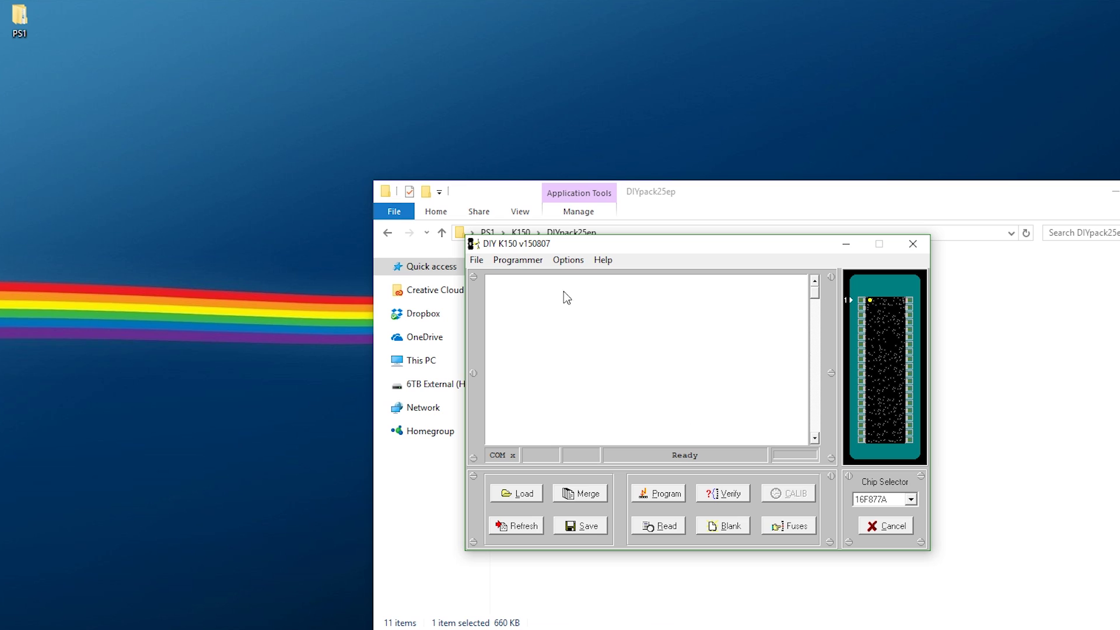
# - Set the programmer's serial port to 4
pyautogui.click(478, 260)
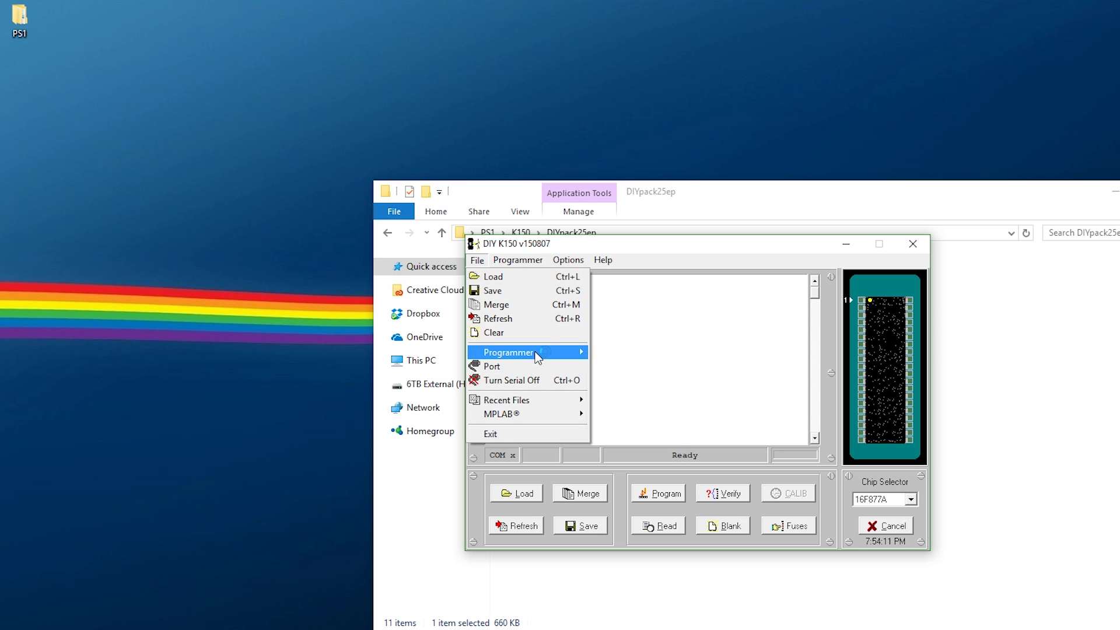
pyautogui.moveTo(566, 358)
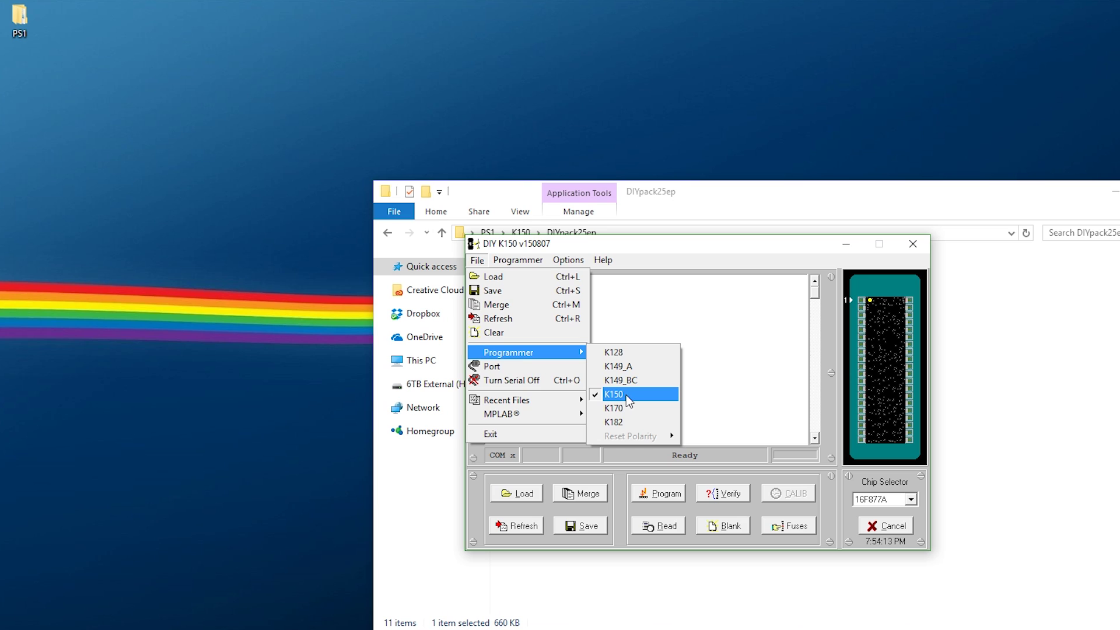
pyautogui.click(555, 366)
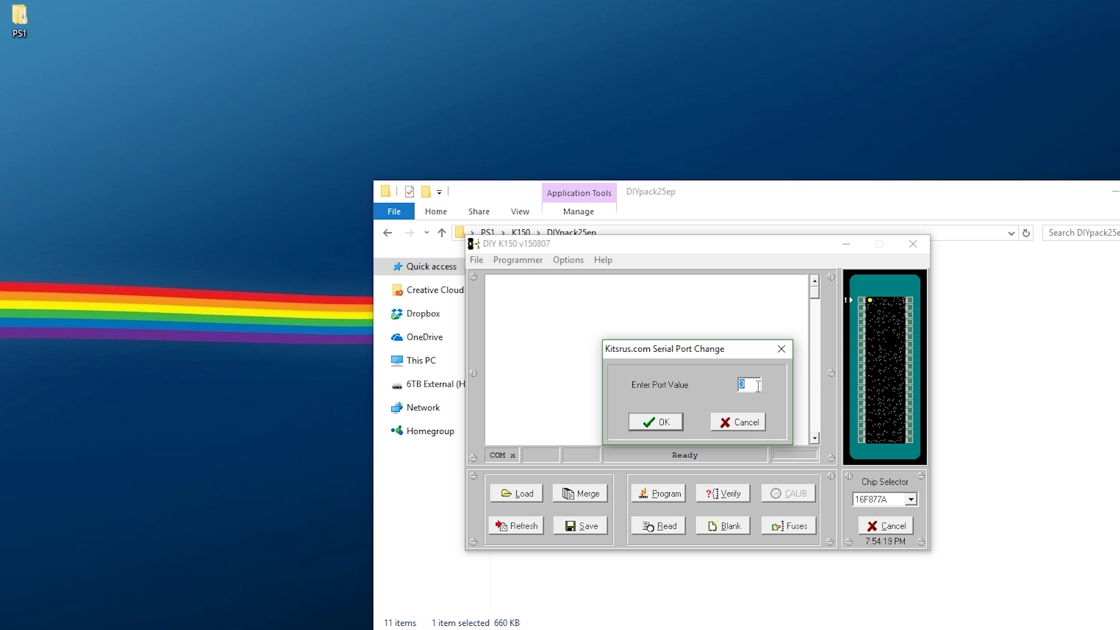
pyautogui.write('4')
pyautogui.click(637, 425)
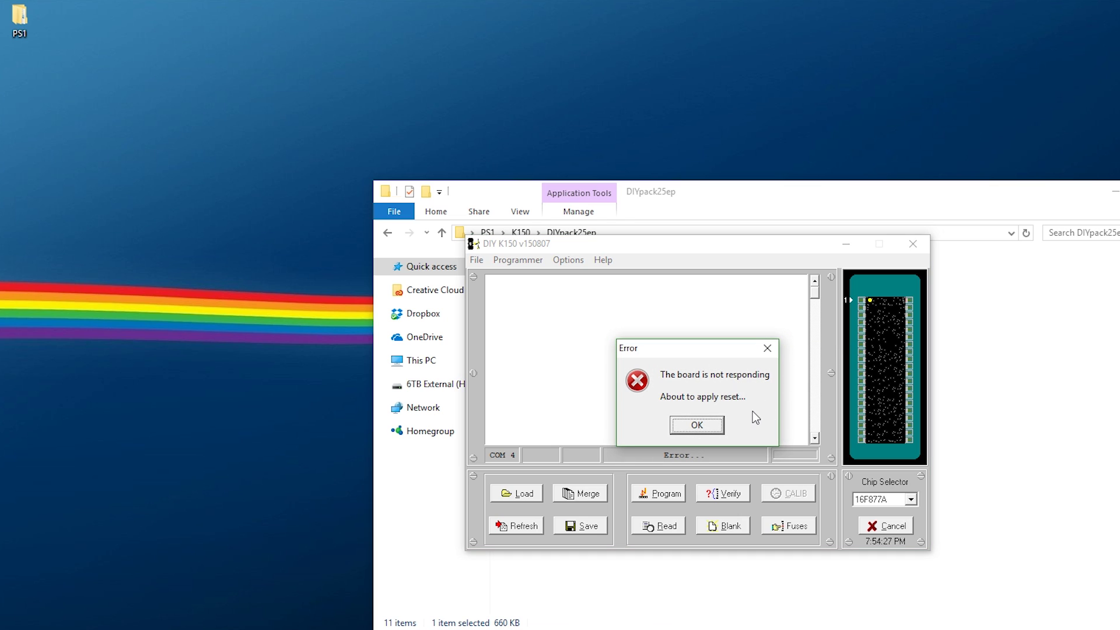
# - Dismiss the board-not-responding and reset-failed errors, then choose 12C508A from the chip list
pyautogui.click(700, 426)
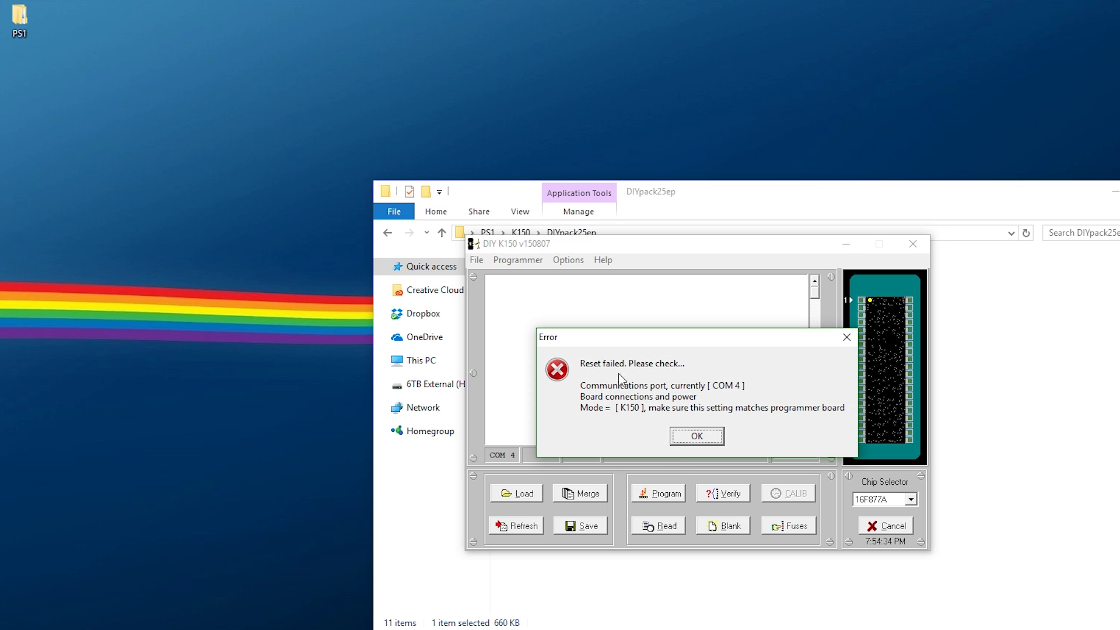
pyautogui.click(695, 439)
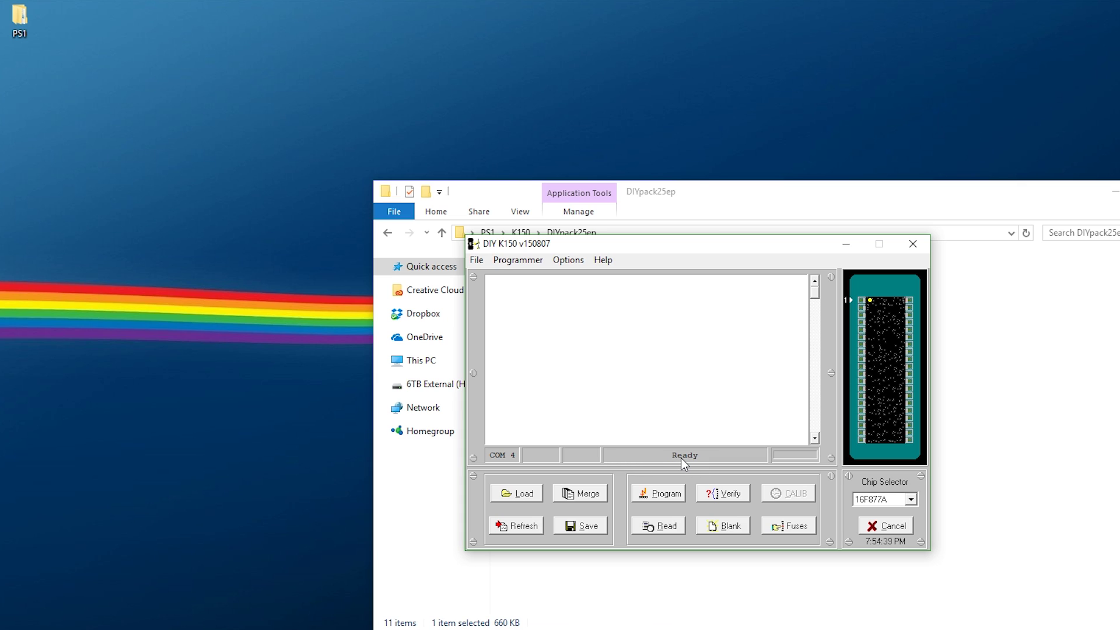
pyautogui.click(899, 500)
pyautogui.click(911, 517)
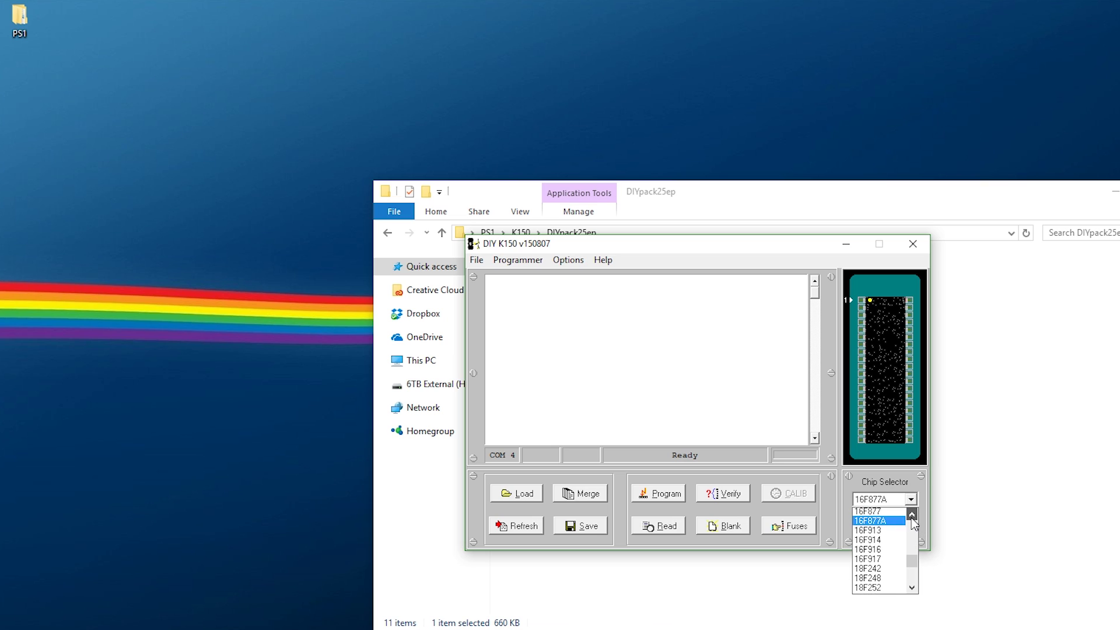
pyautogui.moveTo(911, 516); pyautogui.dragTo(887, 529)
pyautogui.scroll(-3, 886, 530)
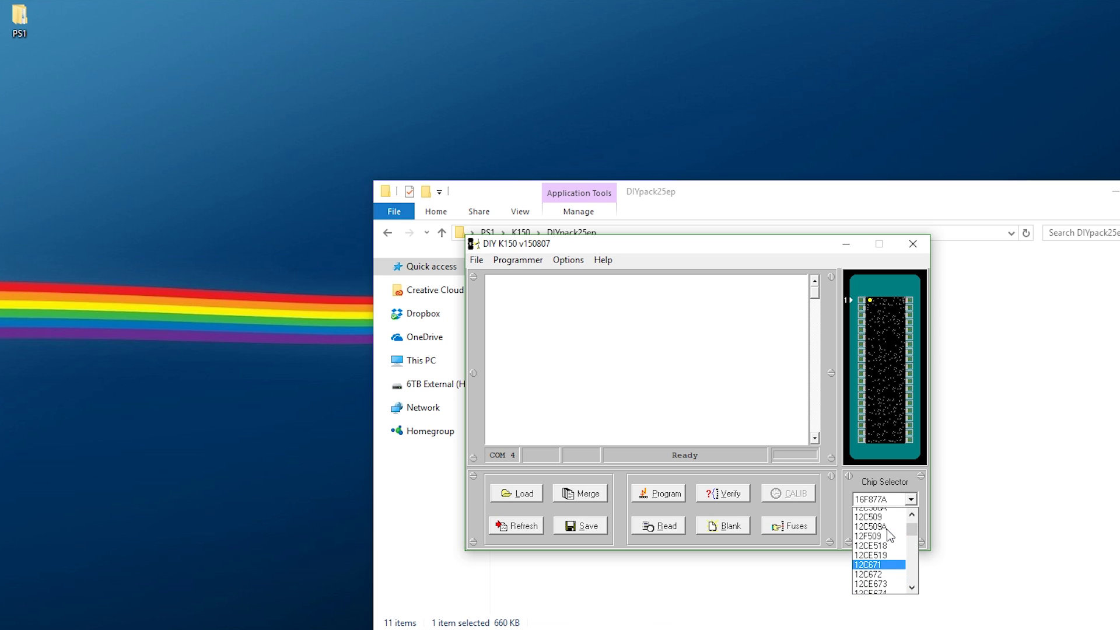
pyautogui.scroll(2, 896, 540)
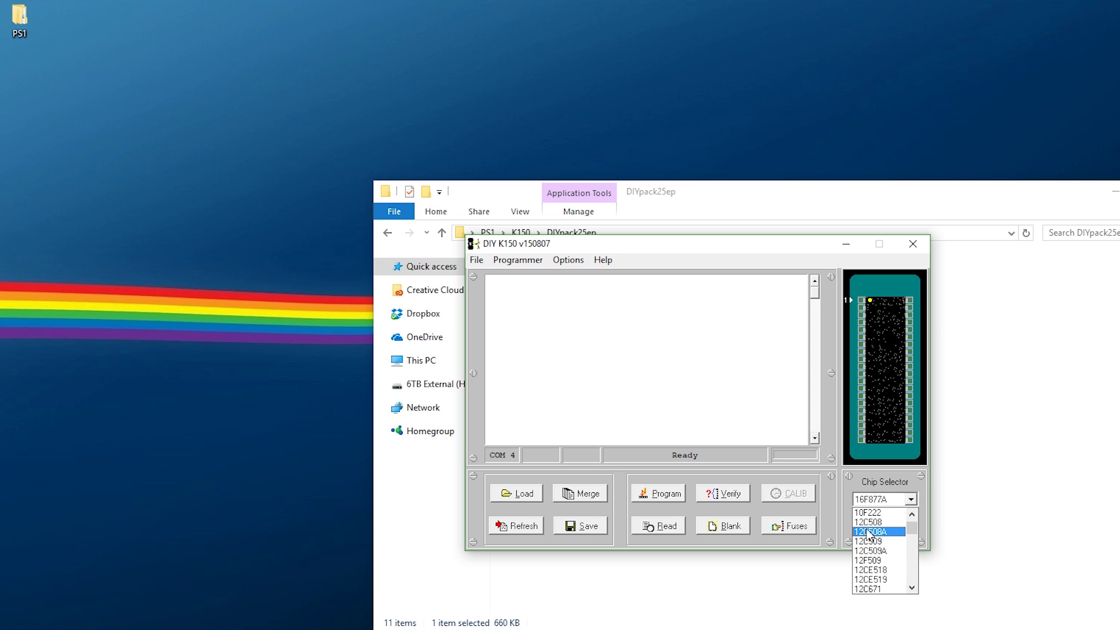
pyautogui.click(899, 532)
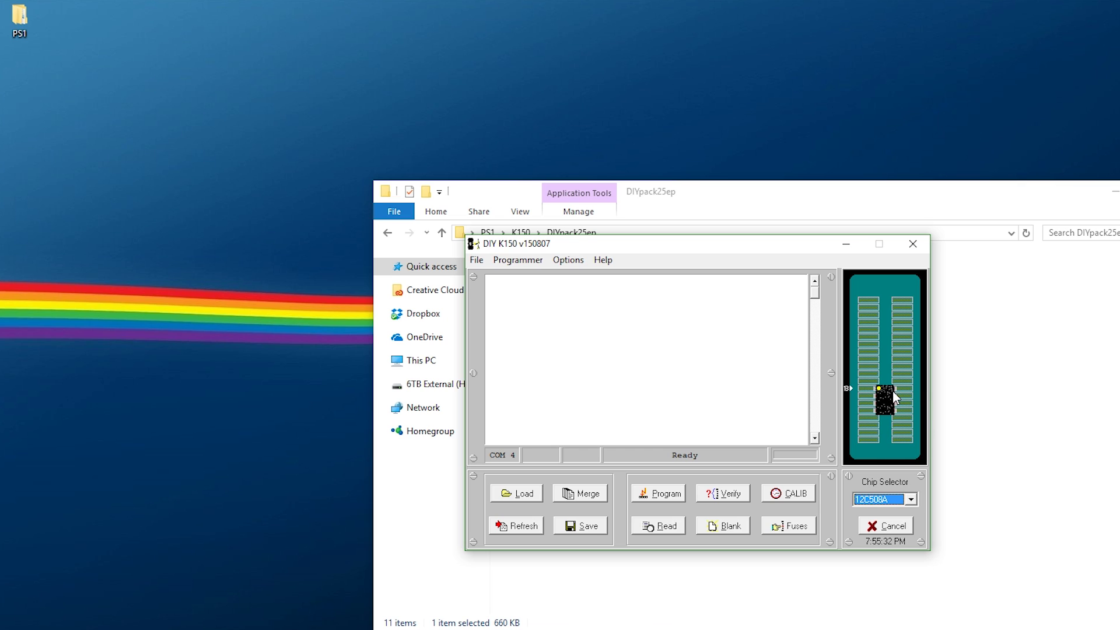
# - Read the 12C508A chip, showing blank FFF ROM data
pyautogui.click(658, 526)
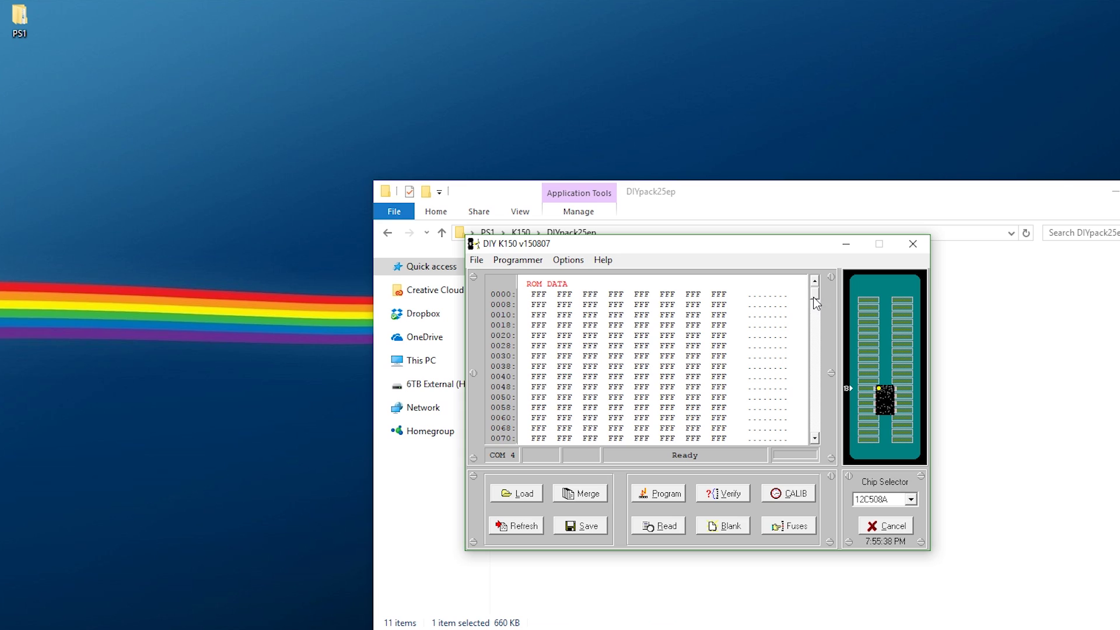
# - Scroll the hex view to the end to see calibration value C58 at address 01FF
pyautogui.moveTo(813, 296); pyautogui.dragTo(823, 441)
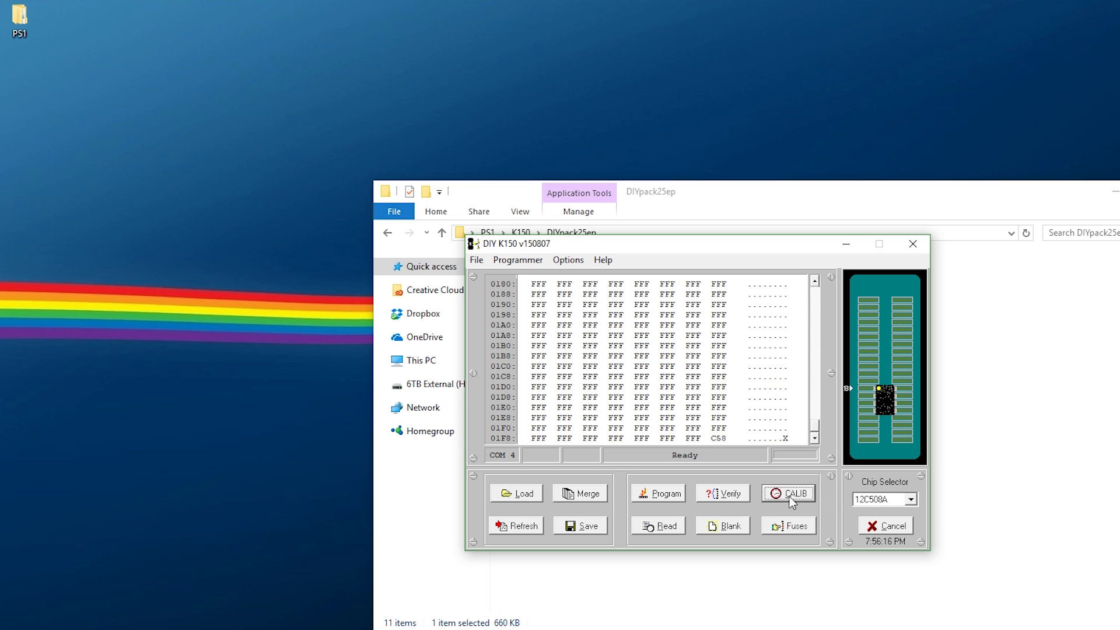
# - Keep the chip's OSCAL value of 58 and verify the chip data
pyautogui.click(793, 495)
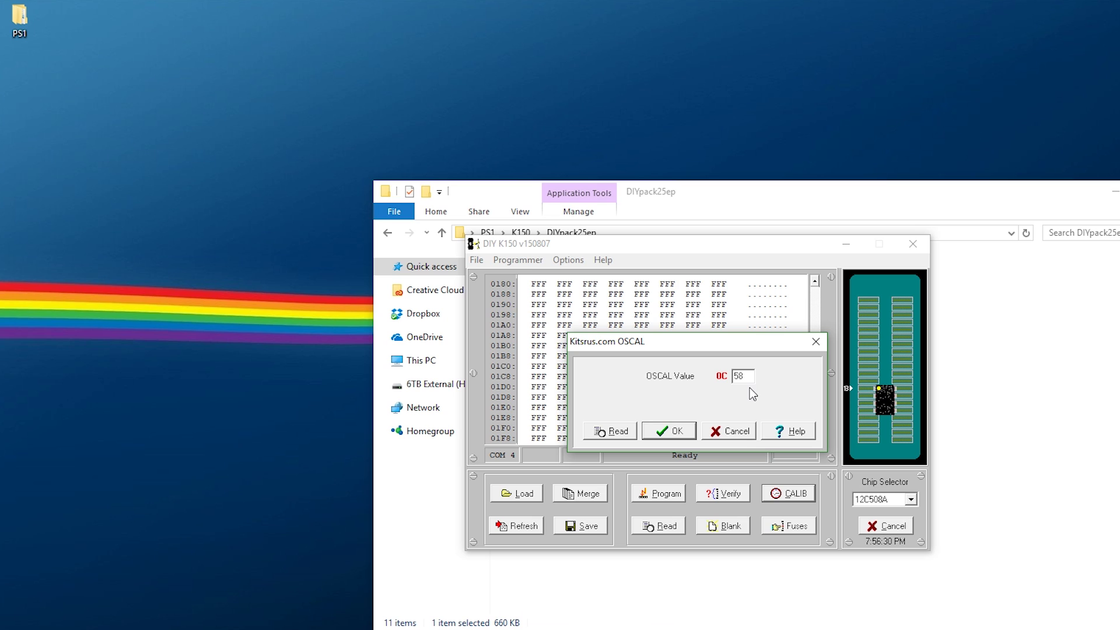
pyautogui.click(738, 434)
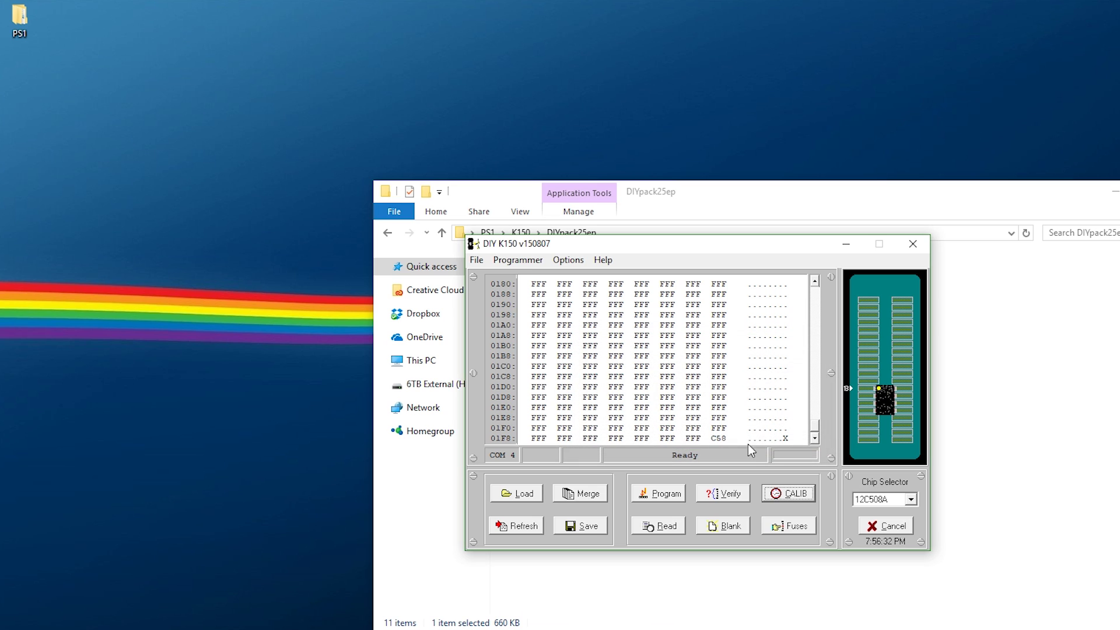
pyautogui.click(724, 493)
pyautogui.click(696, 421)
# - Return to the top of the data and start loading a new hex file
pyautogui.scroll(12, 719, 425)
pyautogui.scroll(4, 718, 426)
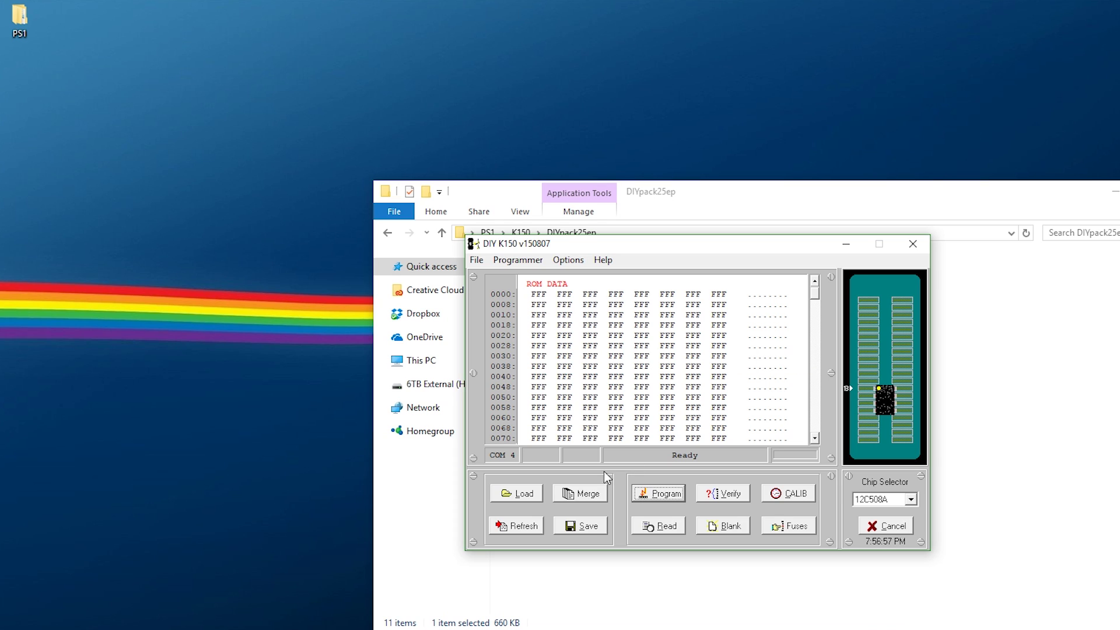
pyautogui.click(525, 495)
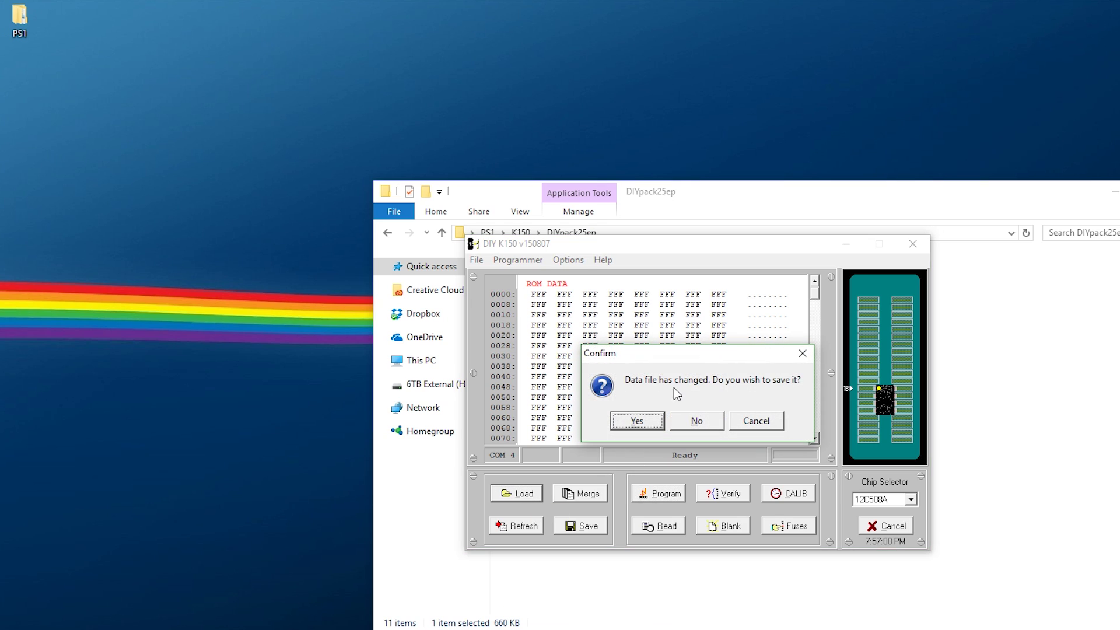
# - Load MM3USA.HEX from the mm3_hex_dump folder without saving, then start OSCAL calibration
pyautogui.click(696, 422)
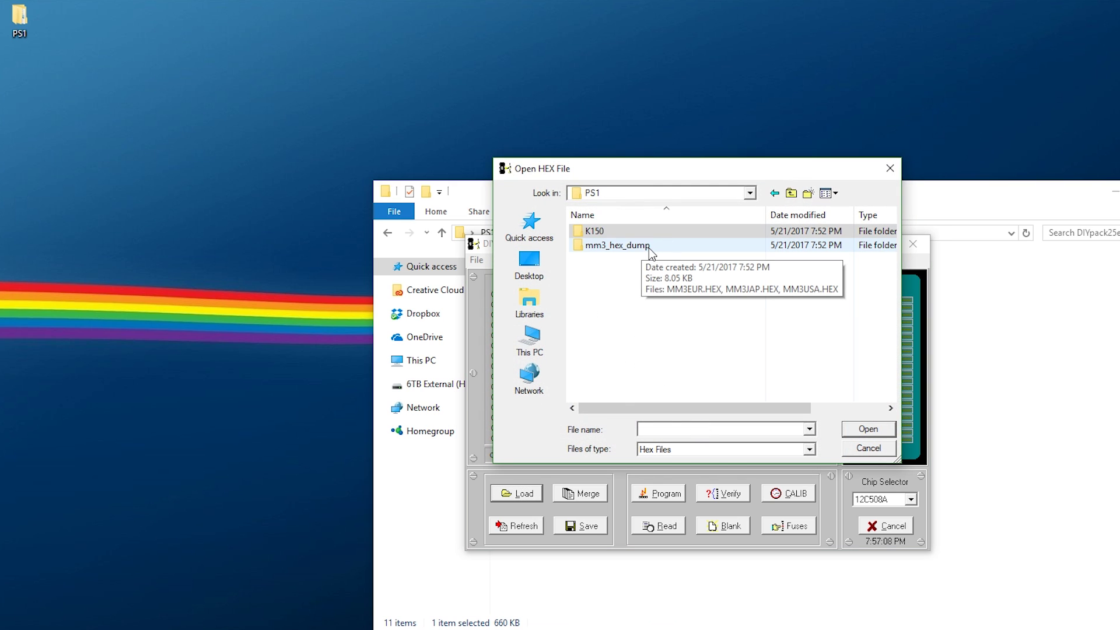
pyautogui.doubleClick(649, 247)
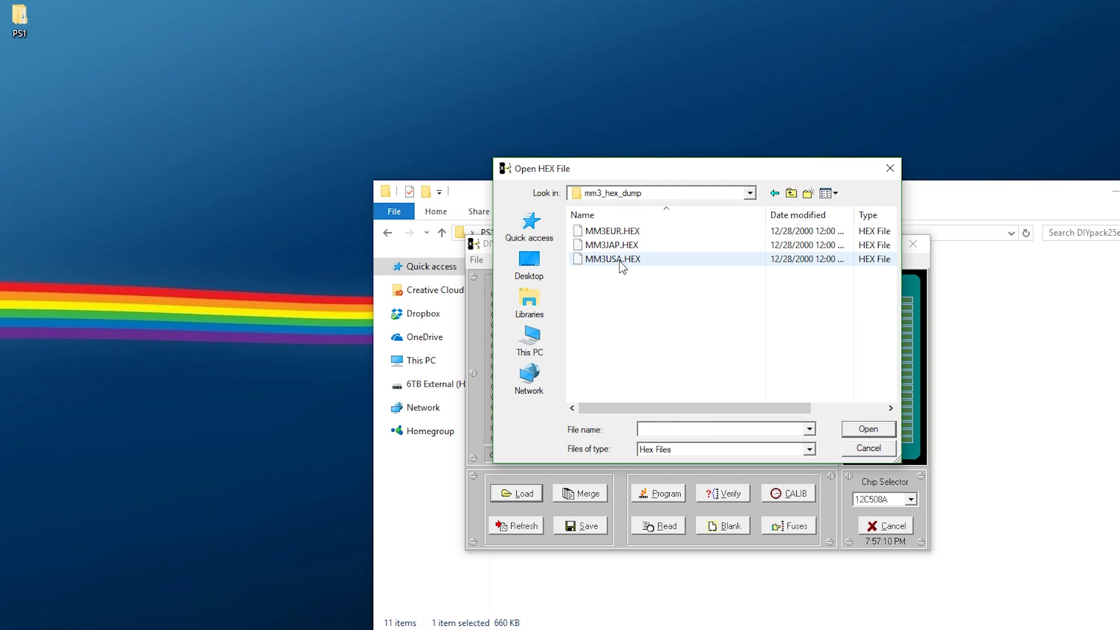
pyautogui.doubleClick(669, 263)
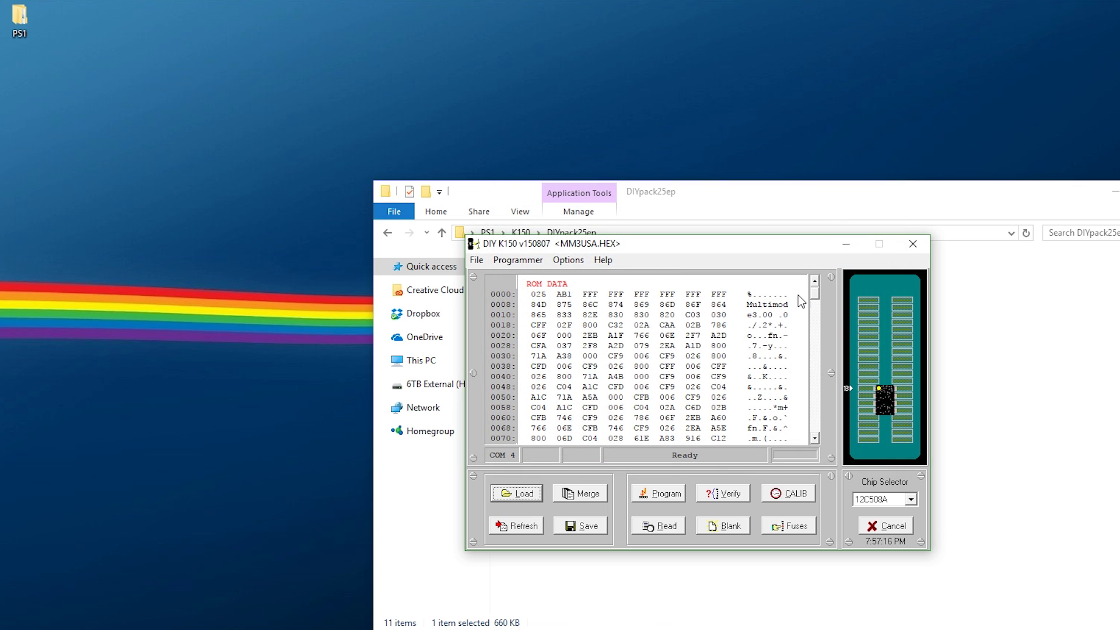
pyautogui.moveTo(815, 292); pyautogui.dragTo(811, 446)
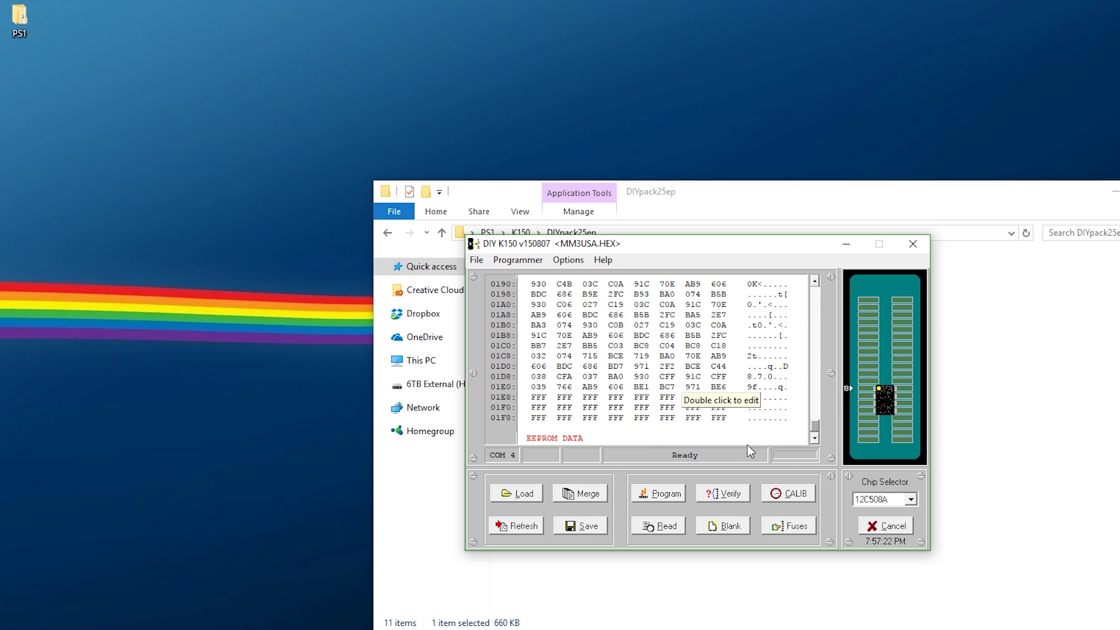
pyautogui.click(784, 495)
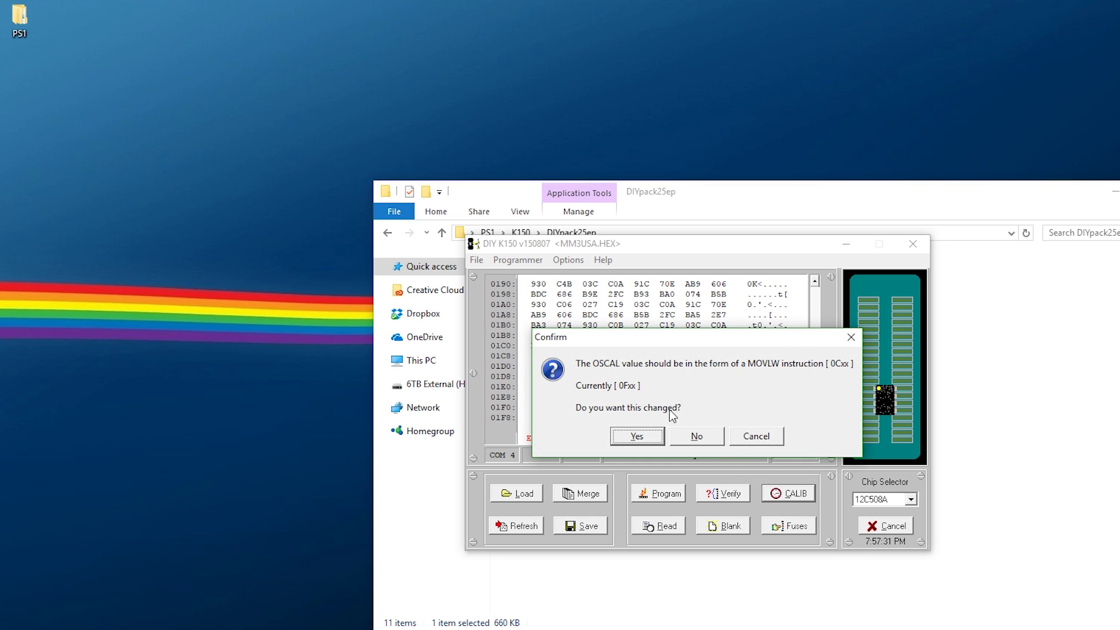
# - Set the OSCAL value to 58 and insert it into the hex as MOVLW
pyautogui.click(630, 438)
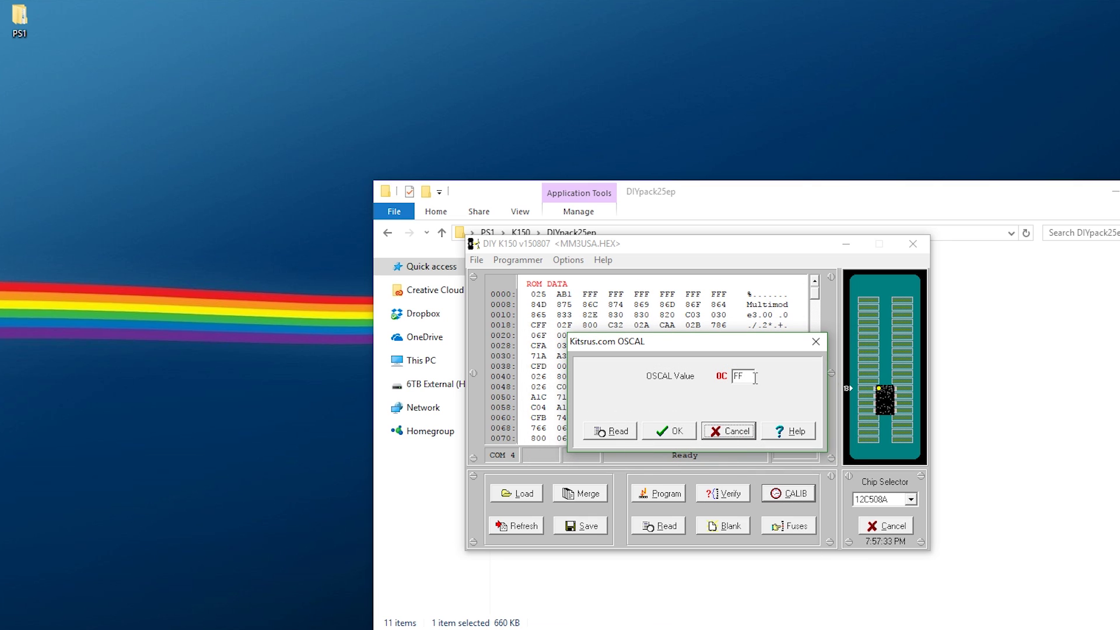
pyautogui.write('58')
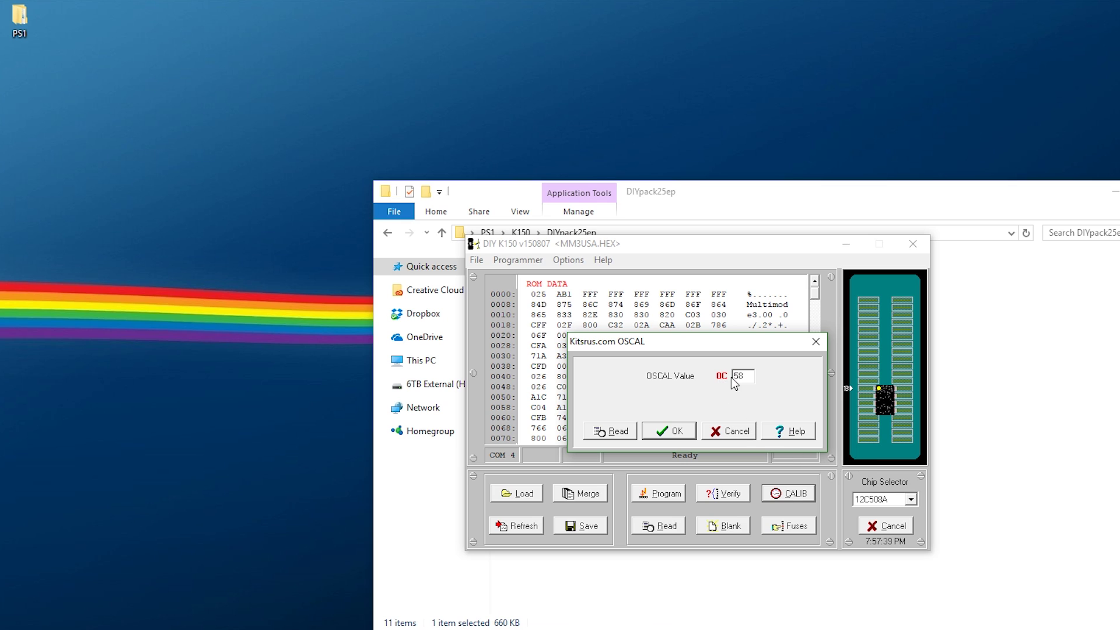
pyautogui.click(684, 432)
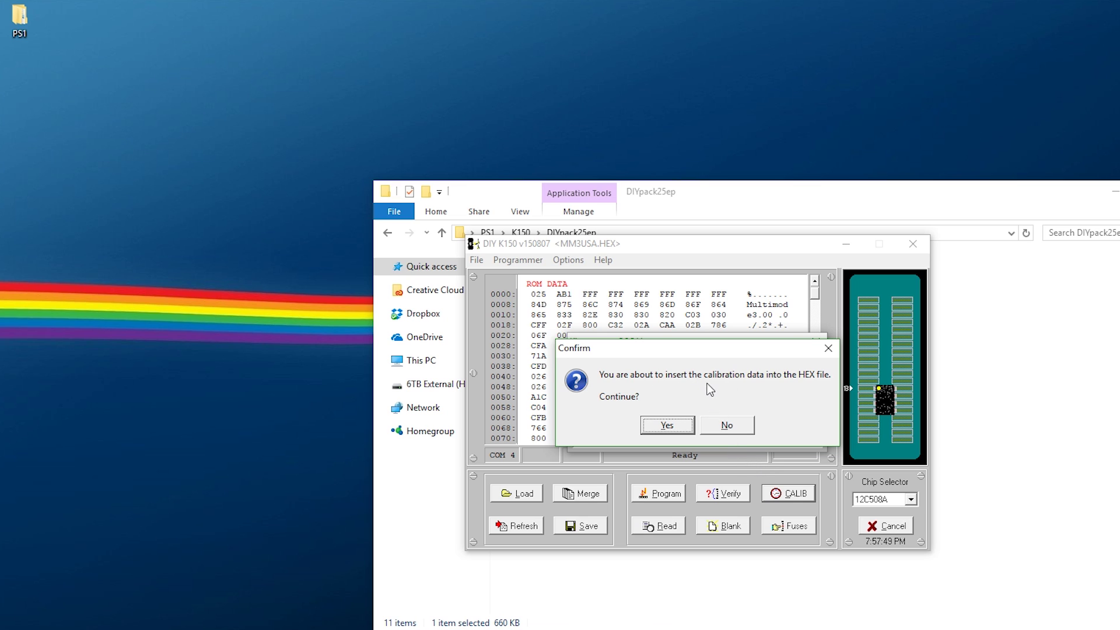
pyautogui.click(666, 425)
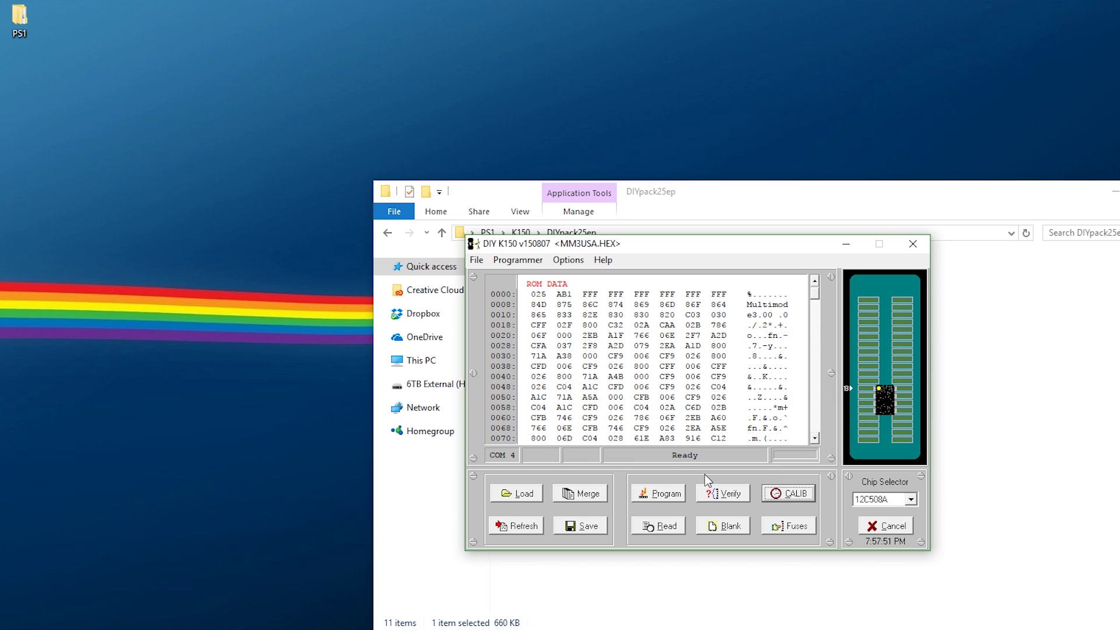
# - Check that the last ROM word reads C58, reopening the OSCAL setting and cancelling
pyautogui.moveTo(815, 297); pyautogui.dragTo(814, 425)
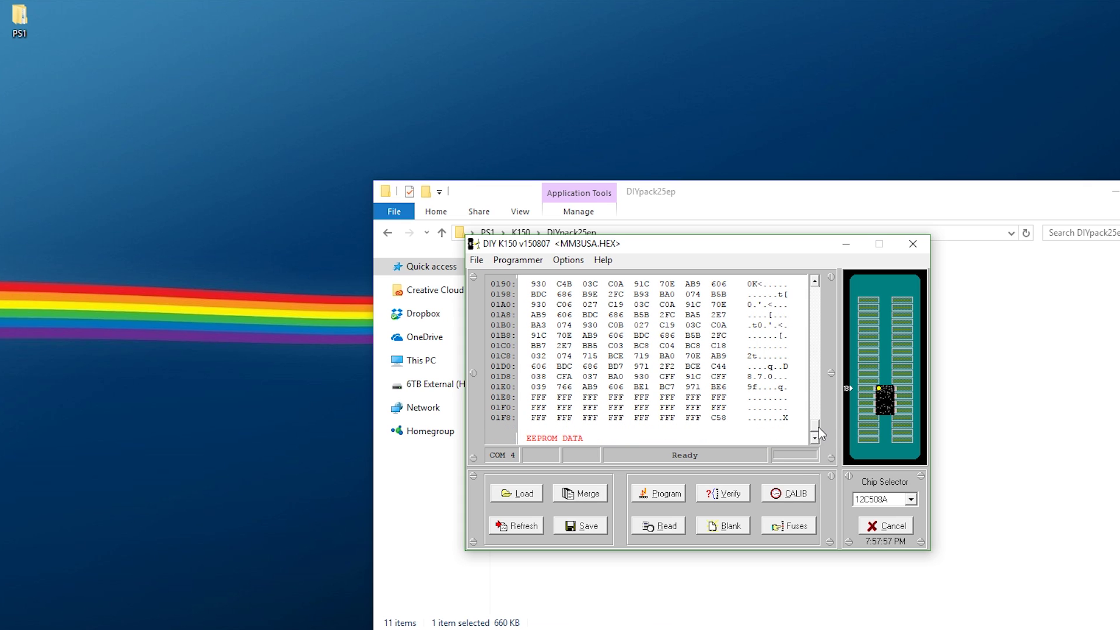
pyautogui.click(788, 492)
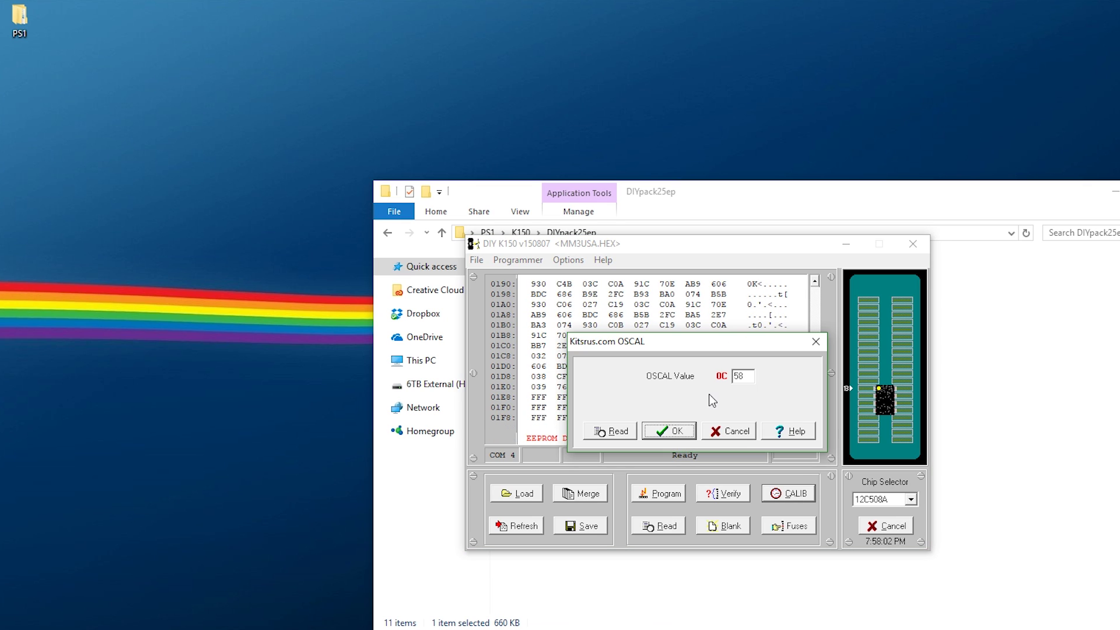
pyautogui.click(736, 432)
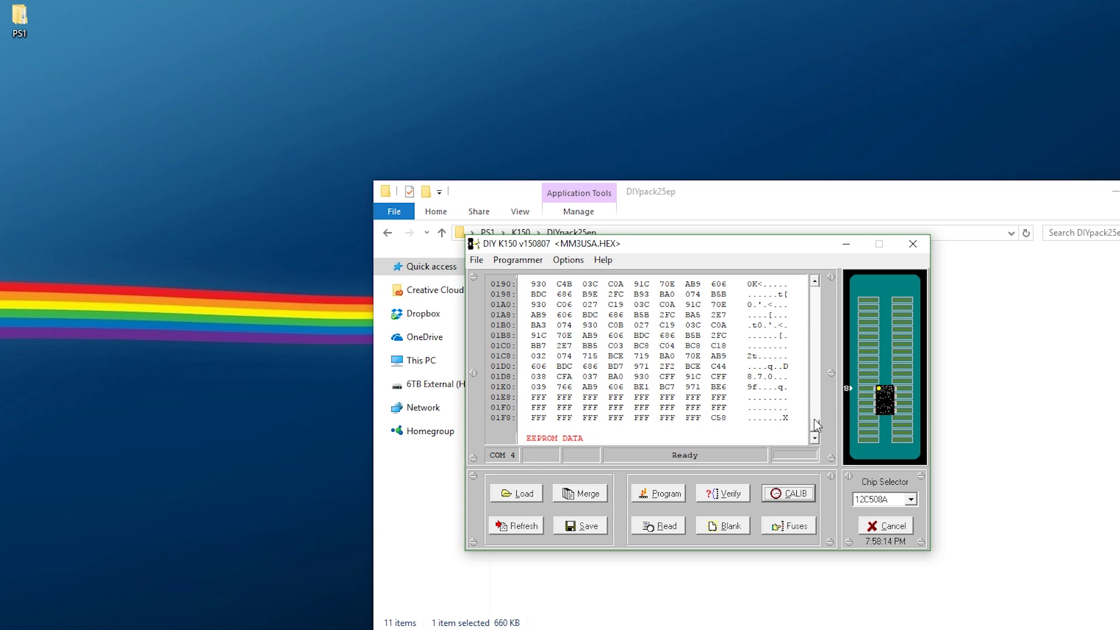
pyautogui.moveTo(816, 432); pyautogui.dragTo(815, 295)
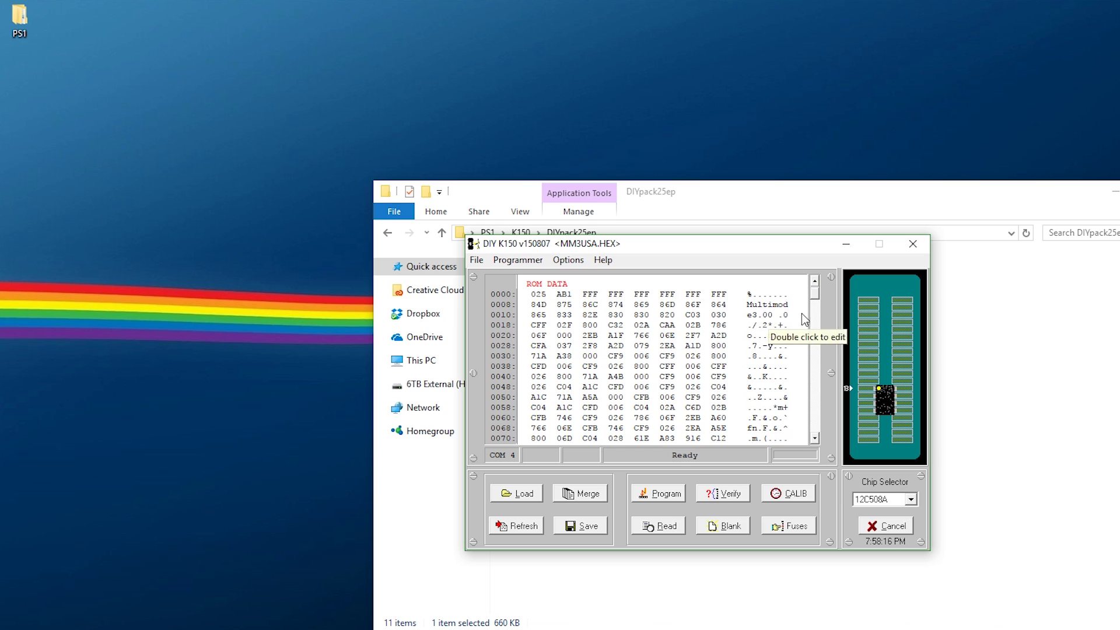
# - Program the 12C508A with the calibrated MM3USA hex and acknowledge programming complete and data verified
pyautogui.moveTo(814, 296)
pyautogui.mouseDown()
pyautogui.moveTo(818, 367)
pyautogui.moveTo(805, 285)
pyautogui.mouseUp()
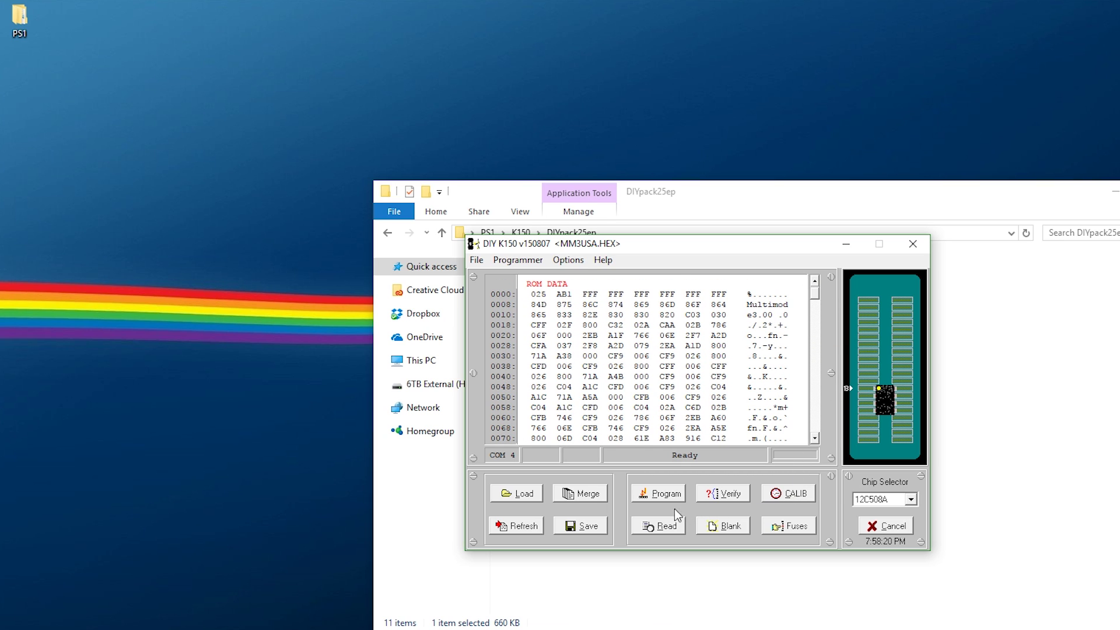
pyautogui.click(651, 490)
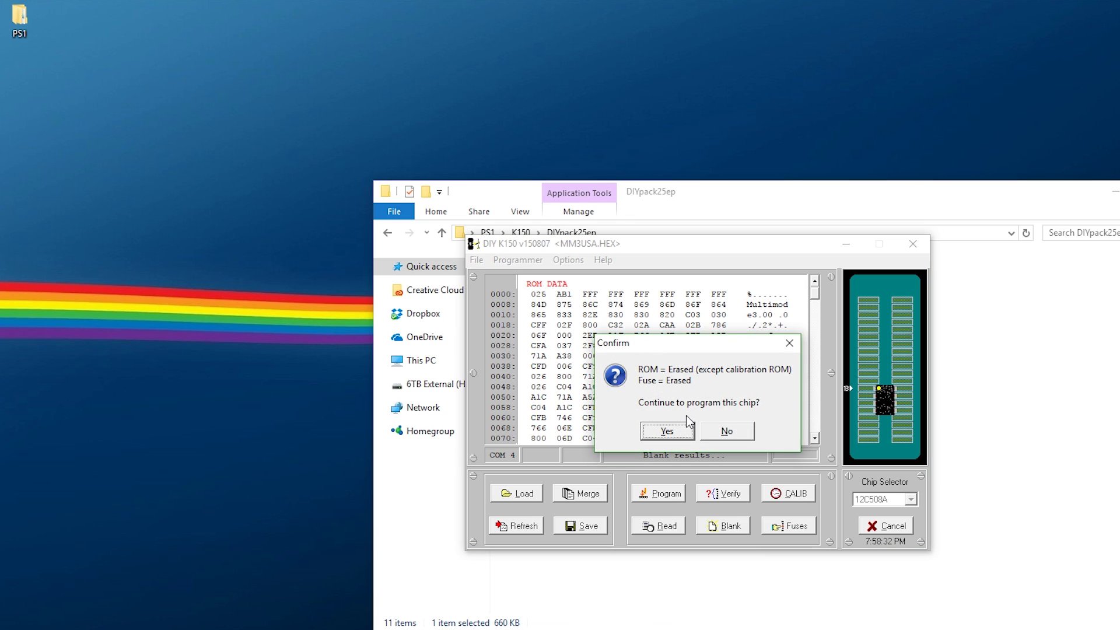
pyautogui.click(679, 432)
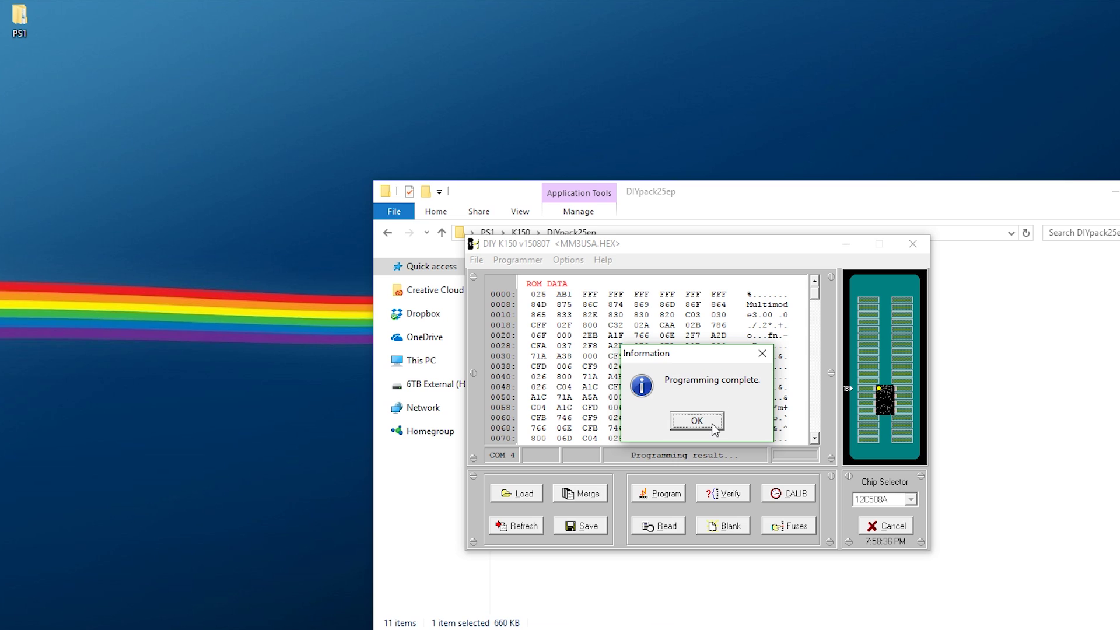
pyautogui.click(696, 420)
pyautogui.click(736, 496)
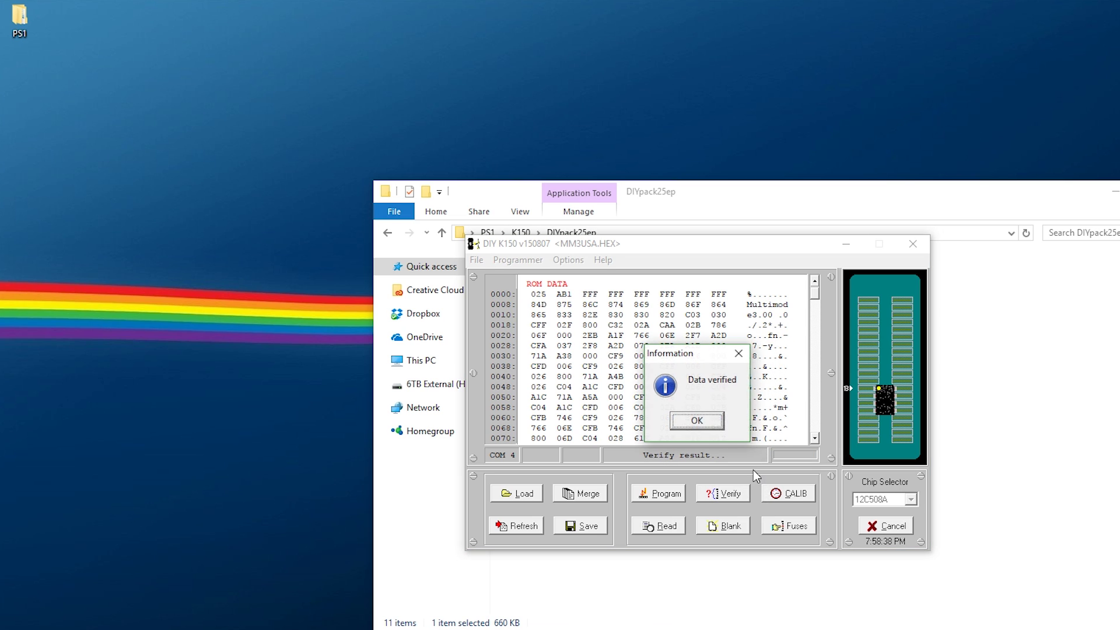
pyautogui.click(700, 421)
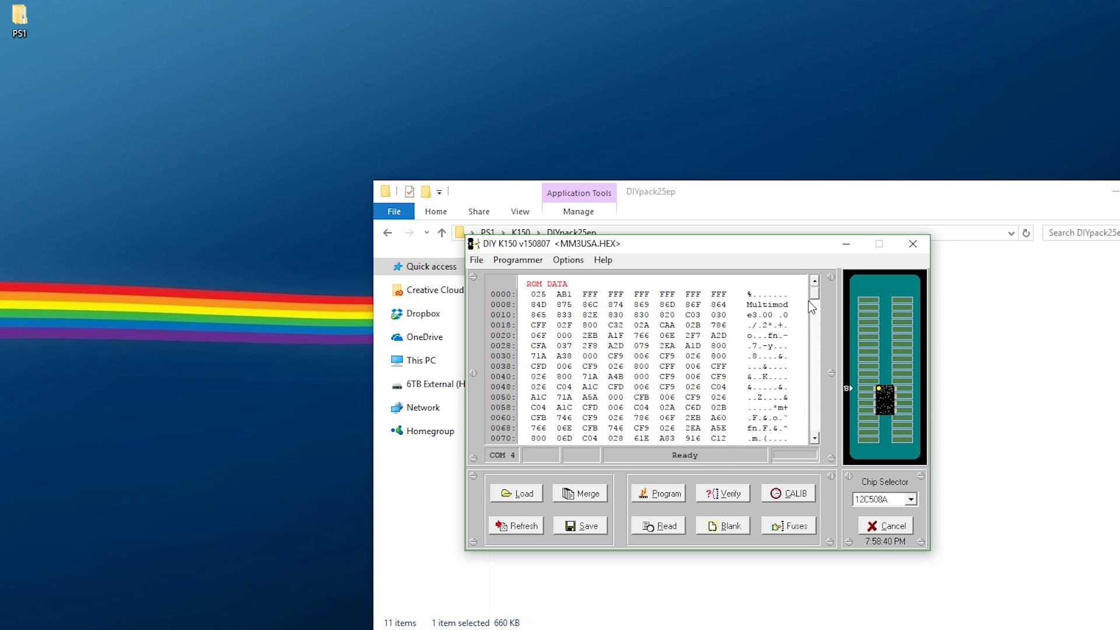
# - Clear the loaded hex data from the File menu without saving it
pyautogui.click(479, 261)
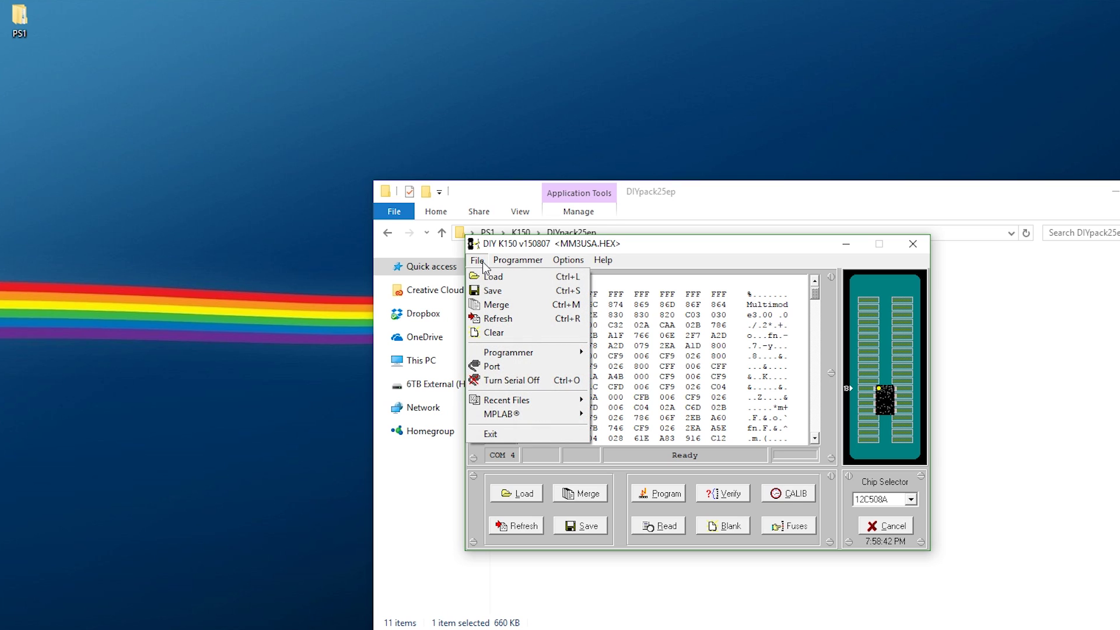
pyautogui.click(495, 333)
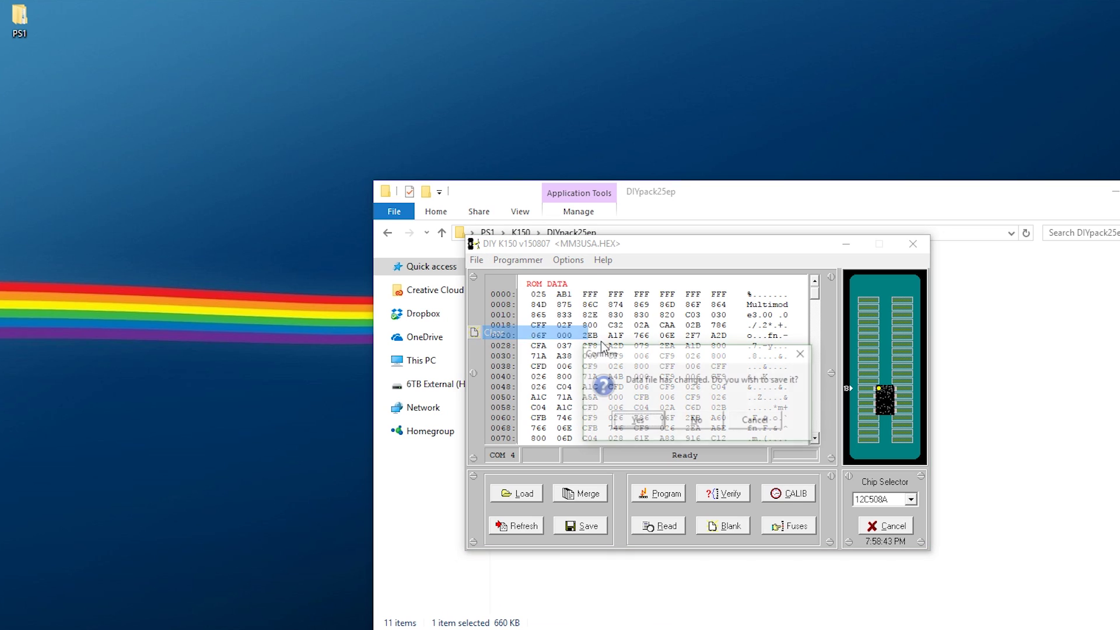
pyautogui.click(697, 422)
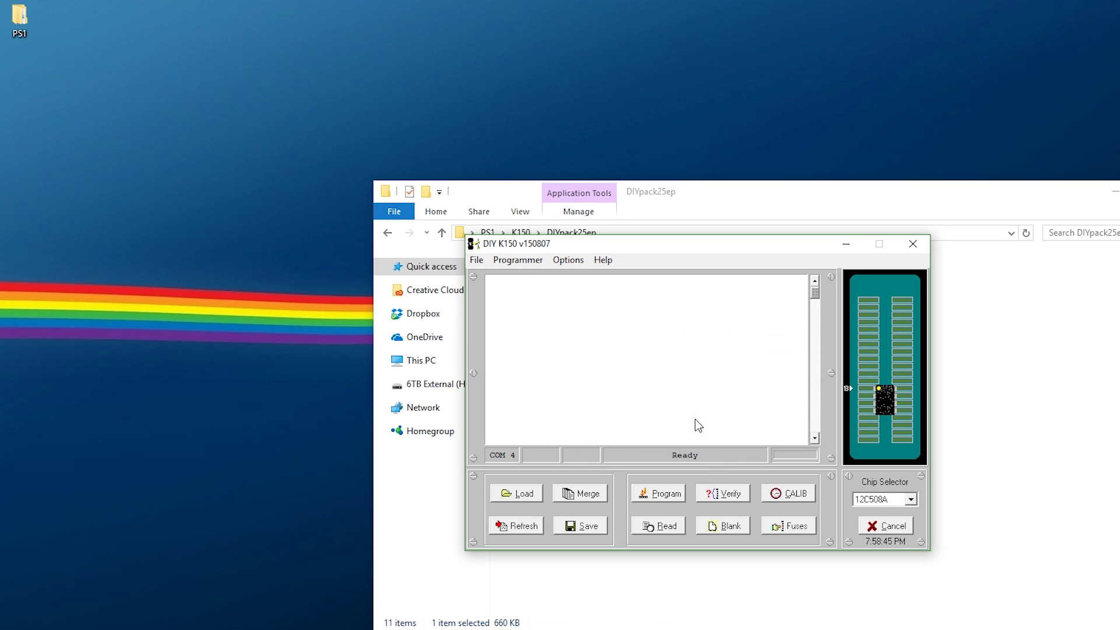
# - Read the 12C508A back and scroll through its ROM data ending in C58
pyautogui.click(668, 531)
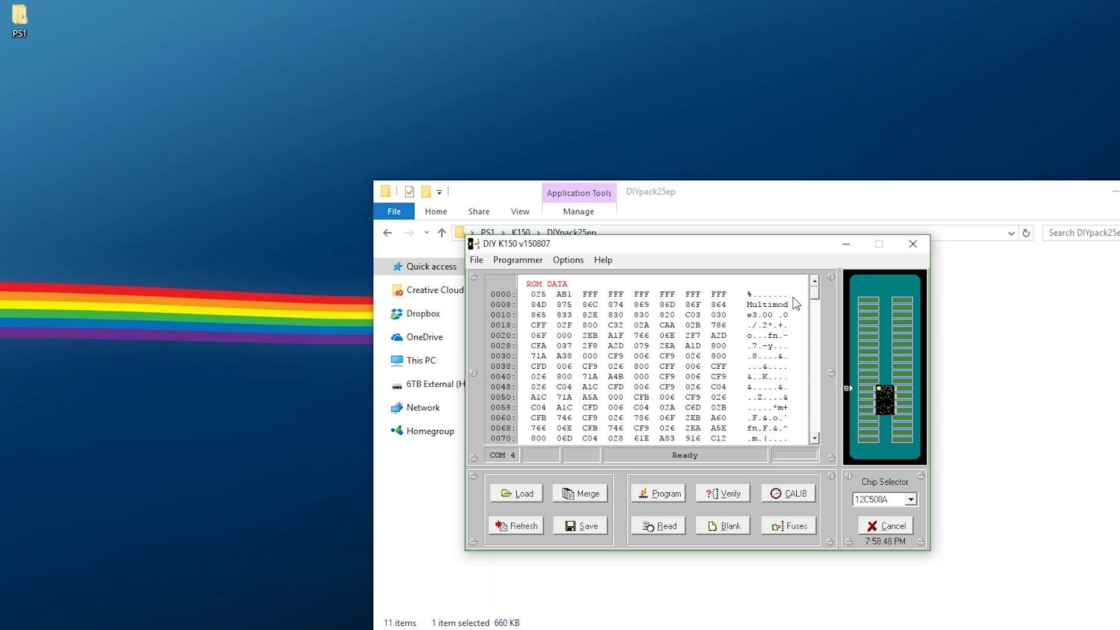
pyautogui.moveTo(811, 295)
pyautogui.mouseDown()
pyautogui.moveTo(813, 444)
pyautogui.moveTo(813, 294)
pyautogui.mouseUp()
pyautogui.moveTo(813, 292); pyautogui.dragTo(821, 434)
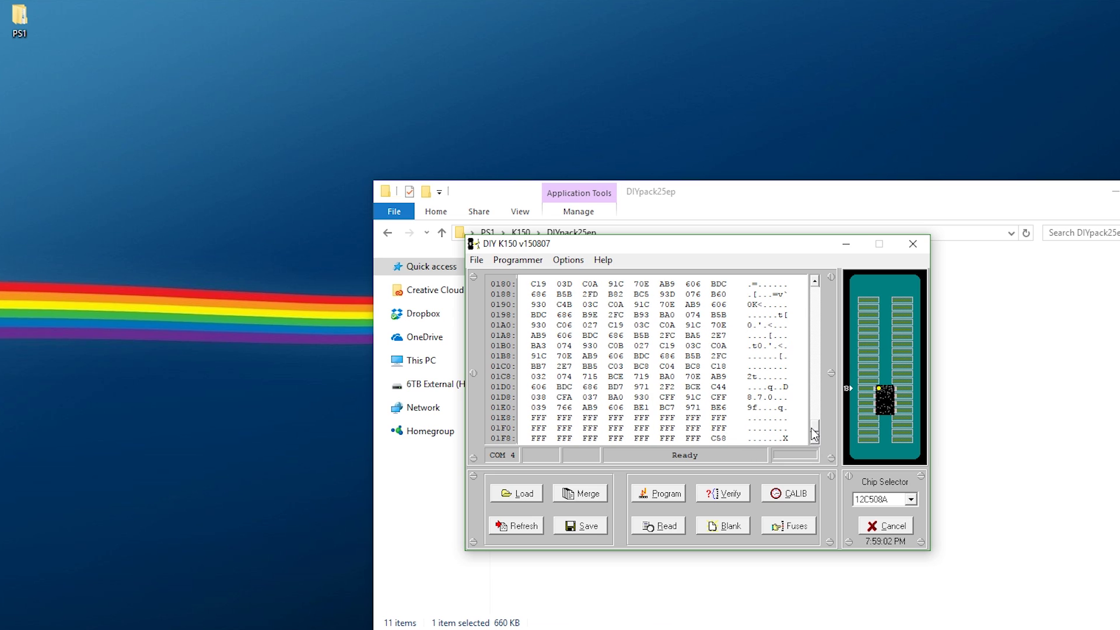
pyautogui.moveTo(815, 426); pyautogui.dragTo(811, 285)
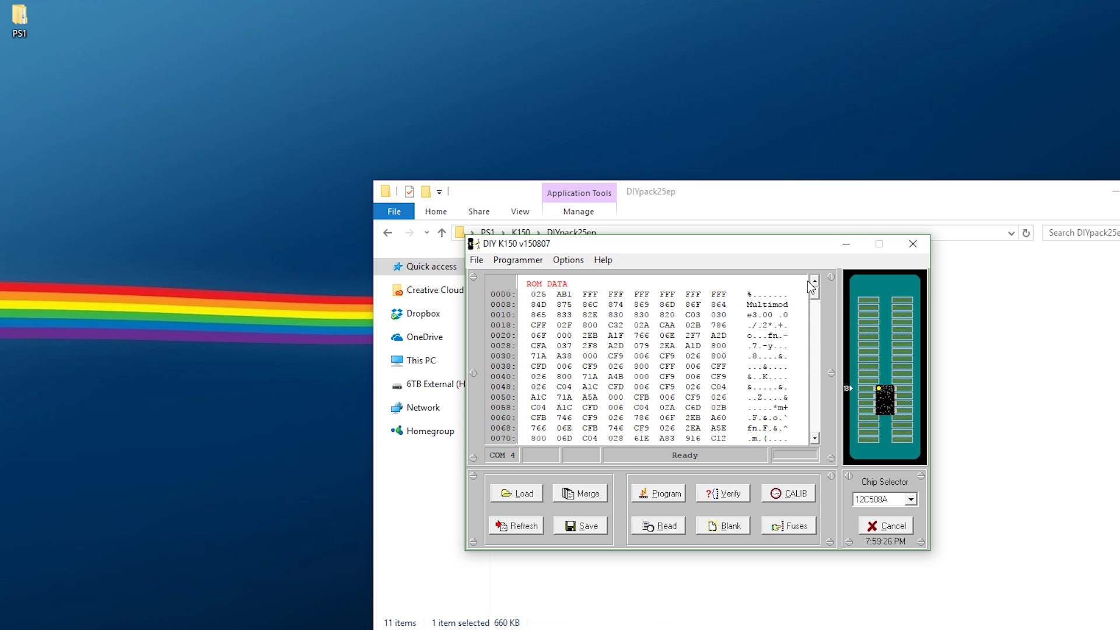
pyautogui.click(814, 282)
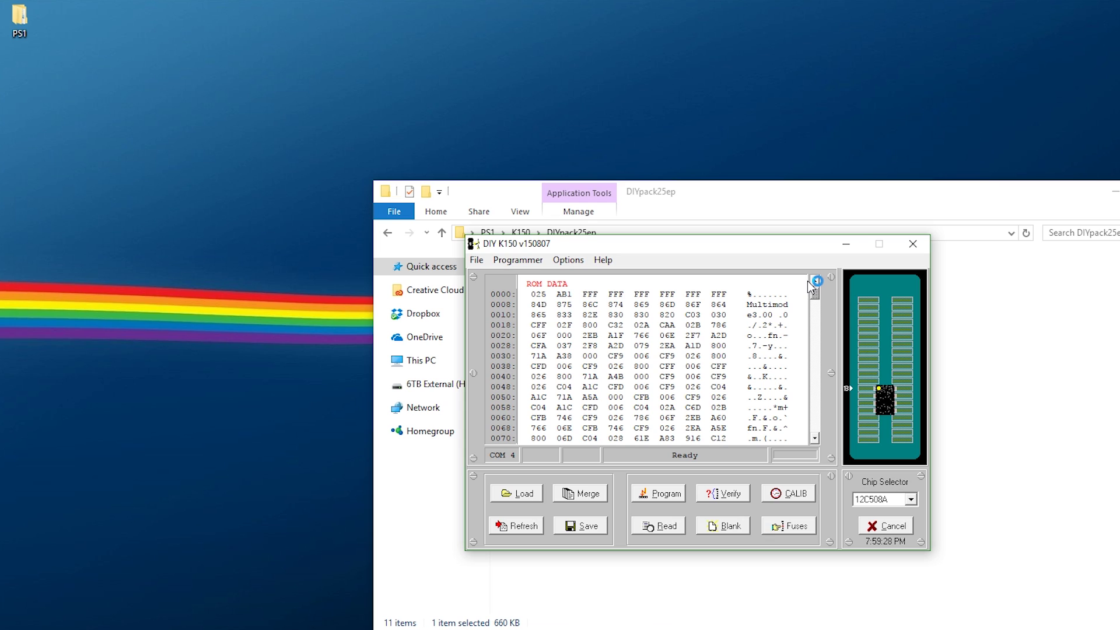